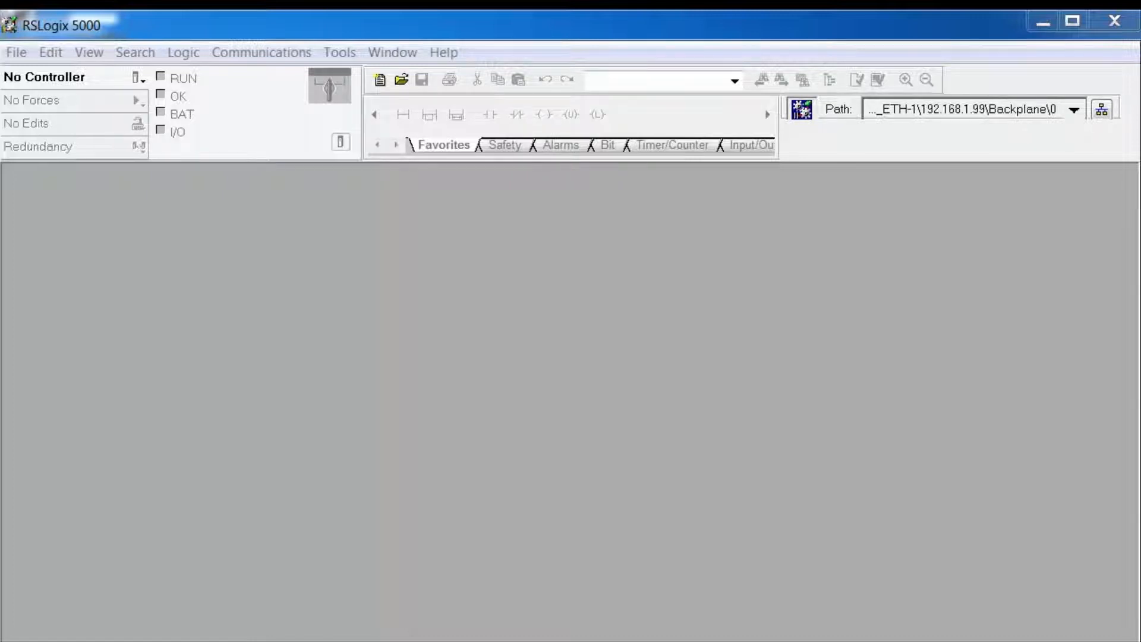
Start a new controller project with type 1756-L75 ControlLogix5575 Controller and revision 20.
click(20, 55)
click(33, 80)
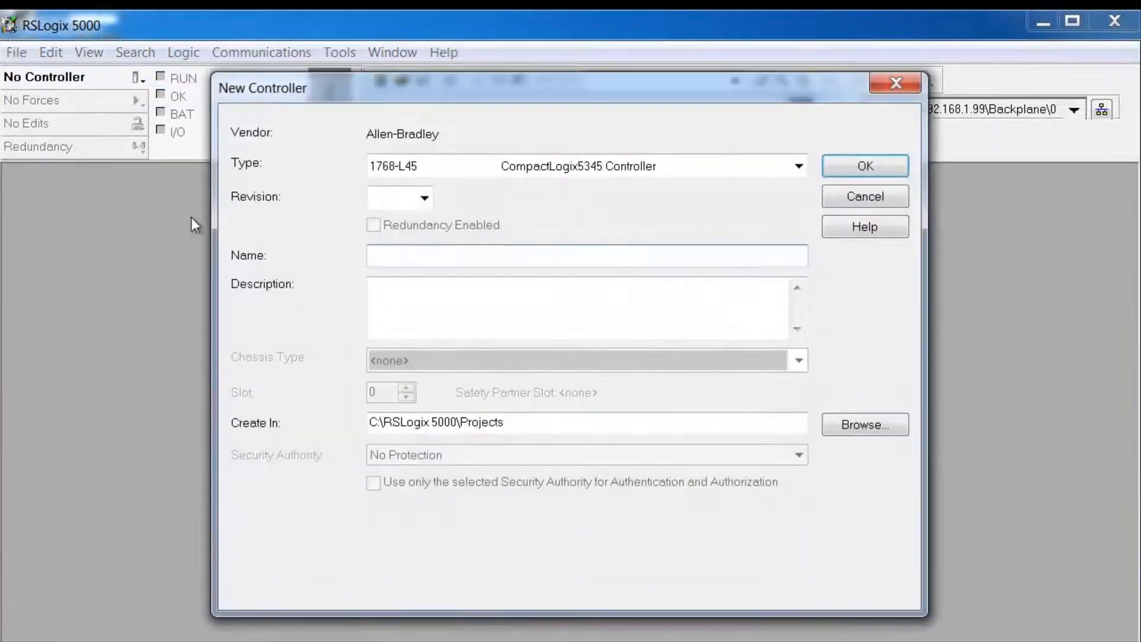
click(799, 166)
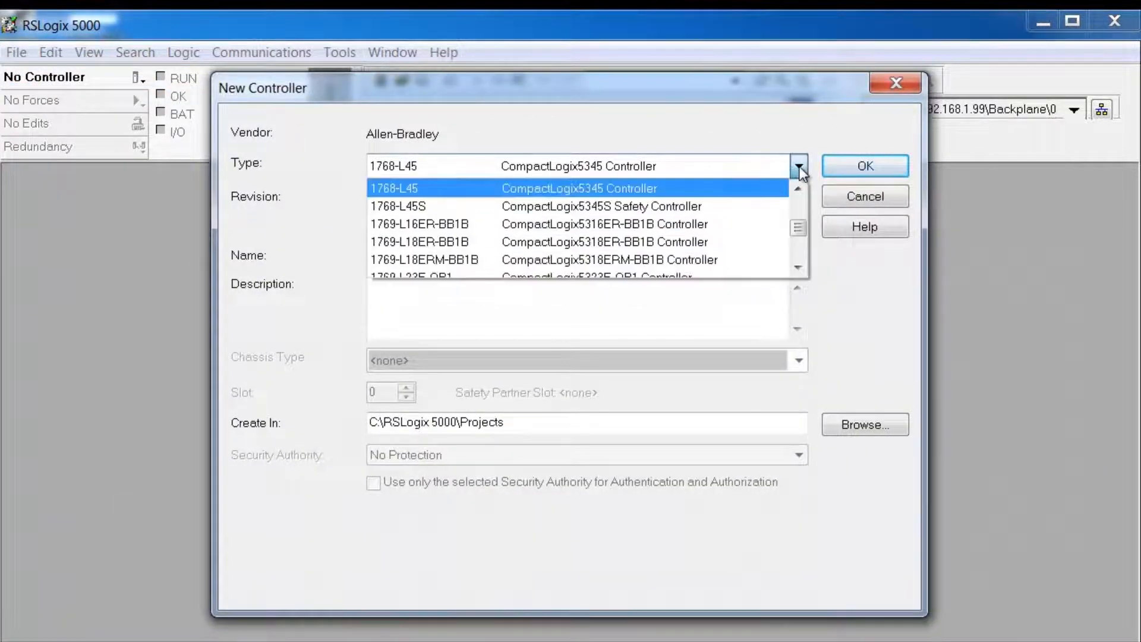
scroll(801, 249, down, 3)
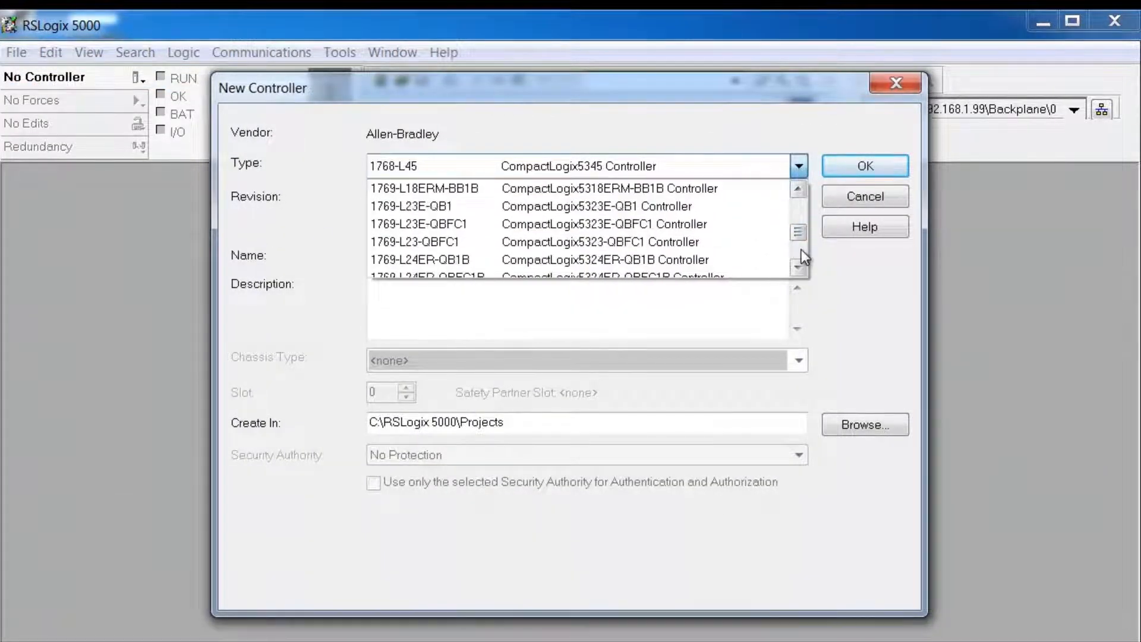
scroll(803, 200, up, 4)
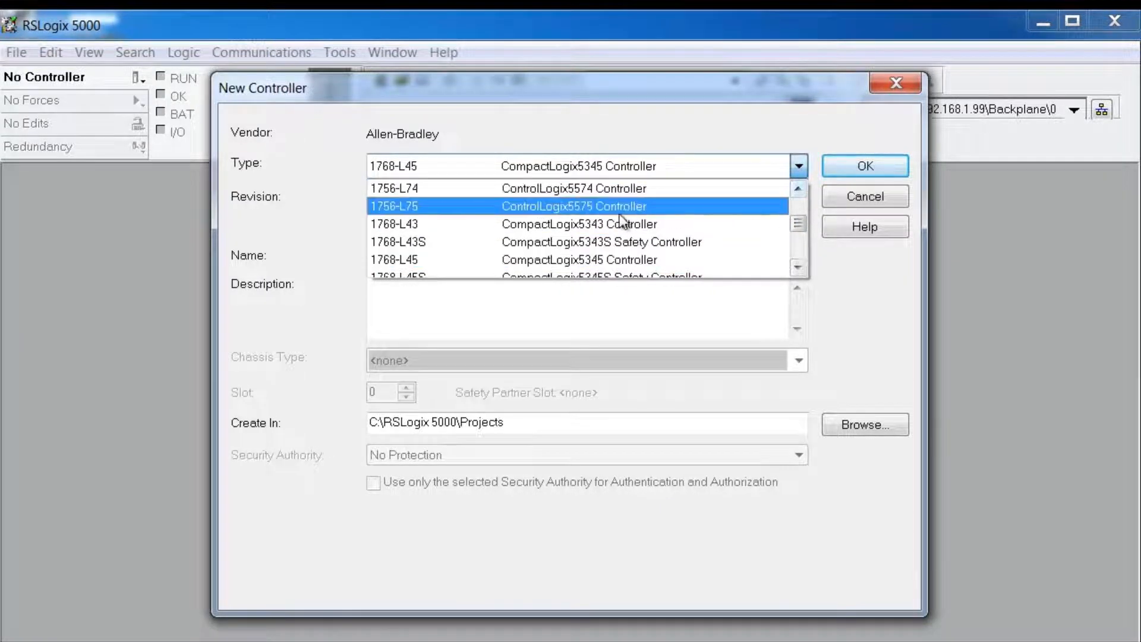
click(587, 204)
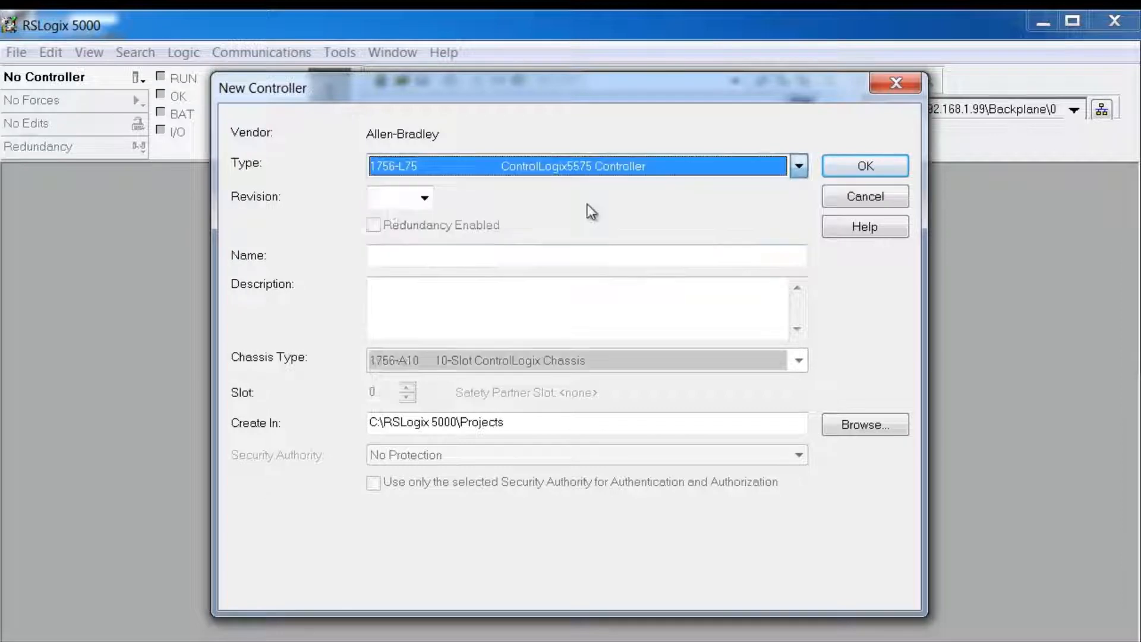
click(425, 200)
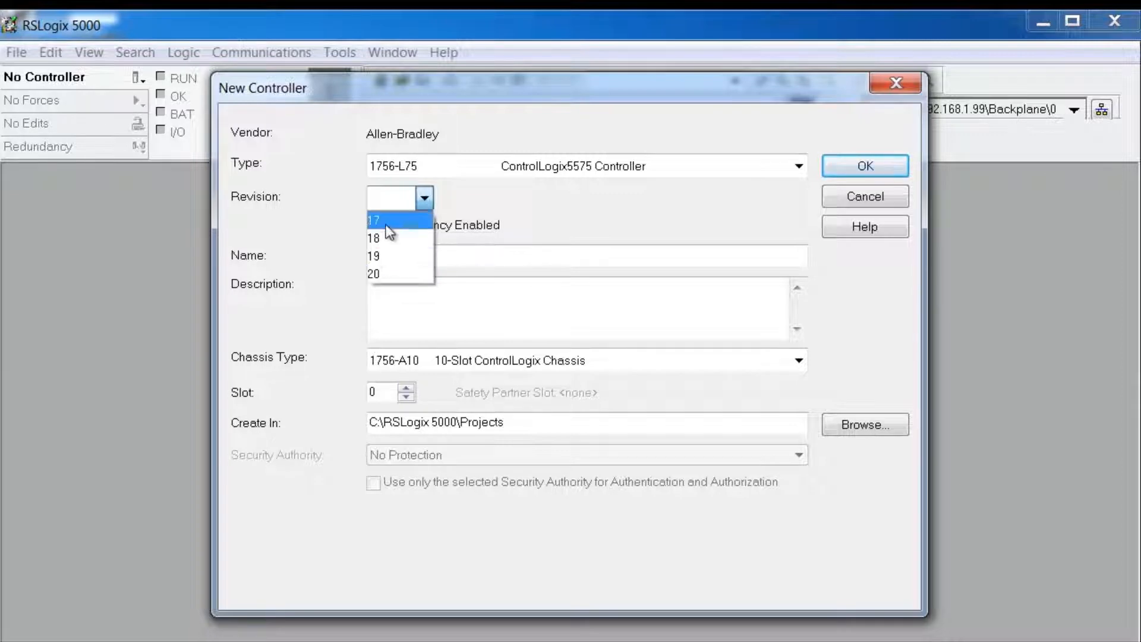
click(384, 273)
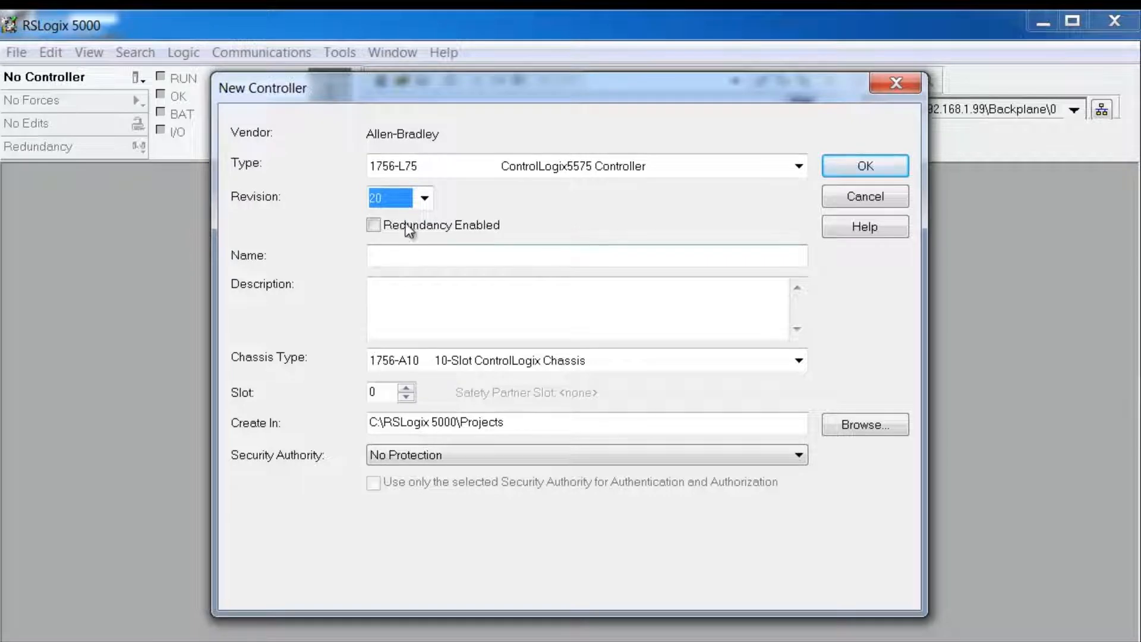
Name the controller MyCLX, choose the 1756-A10 10-slot ControlLogix chassis and set the slot to 1.
click(396, 256)
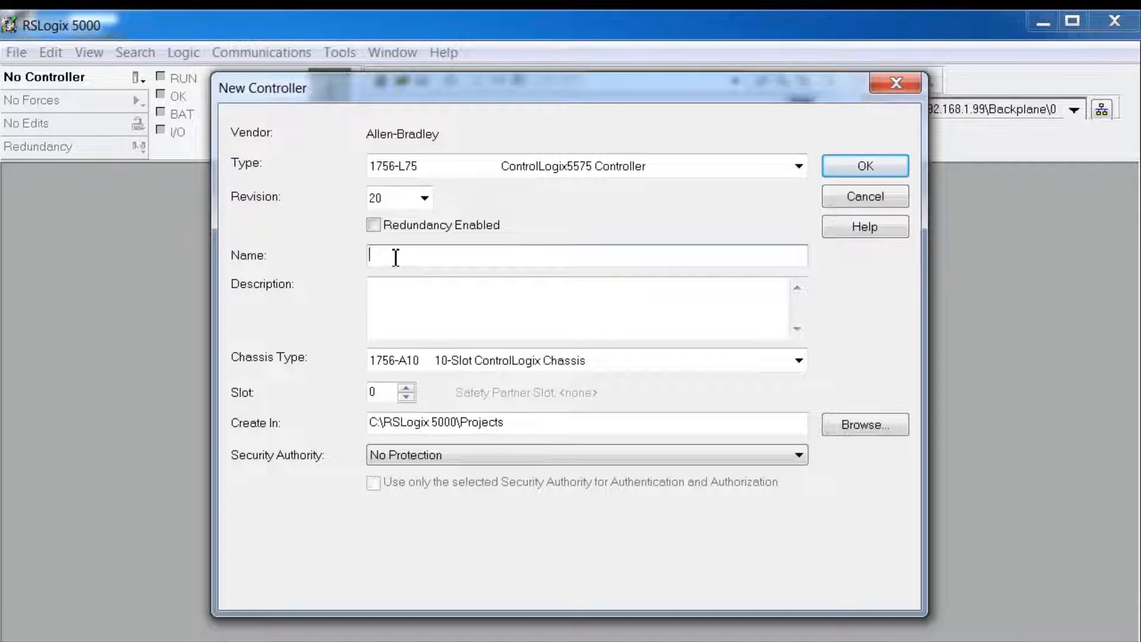
text(MyCLX)
click(799, 361)
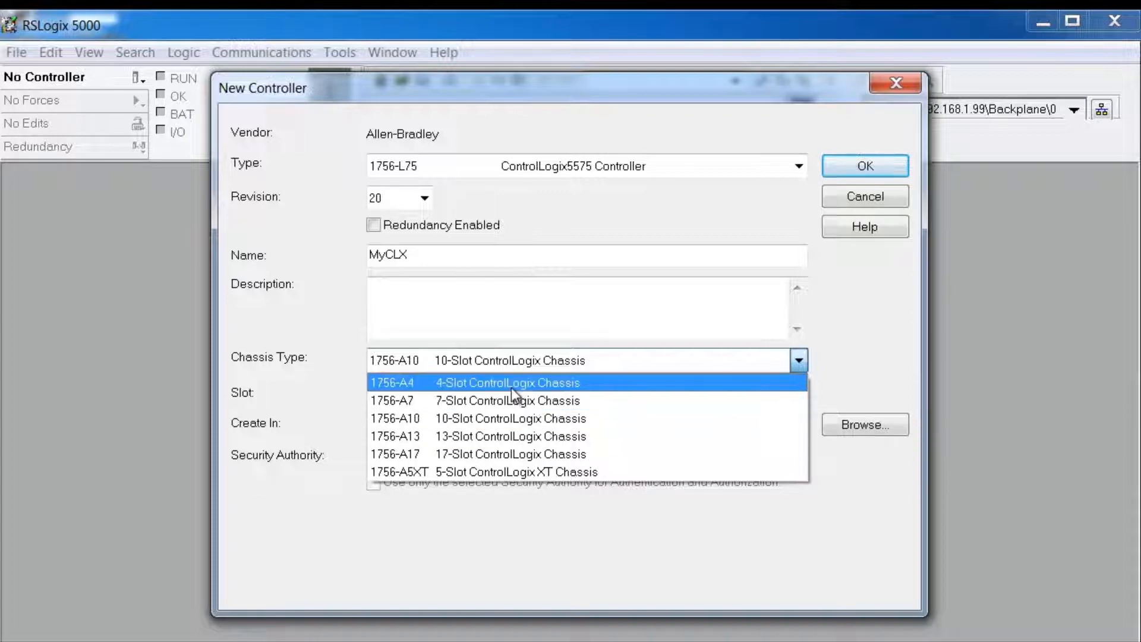
click(509, 417)
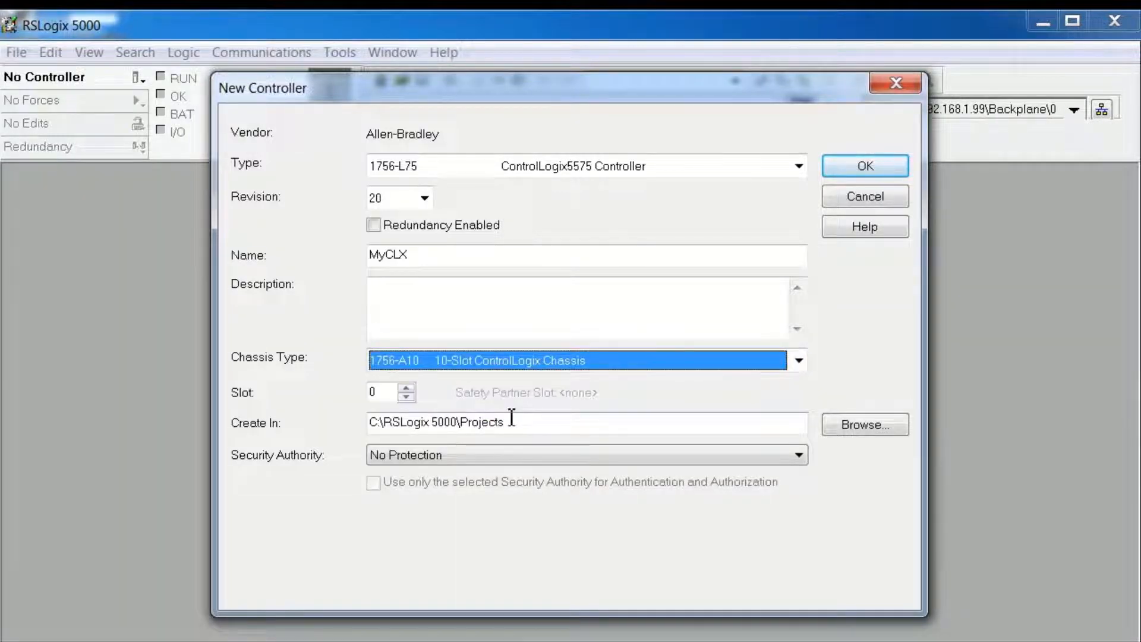
click(407, 388)
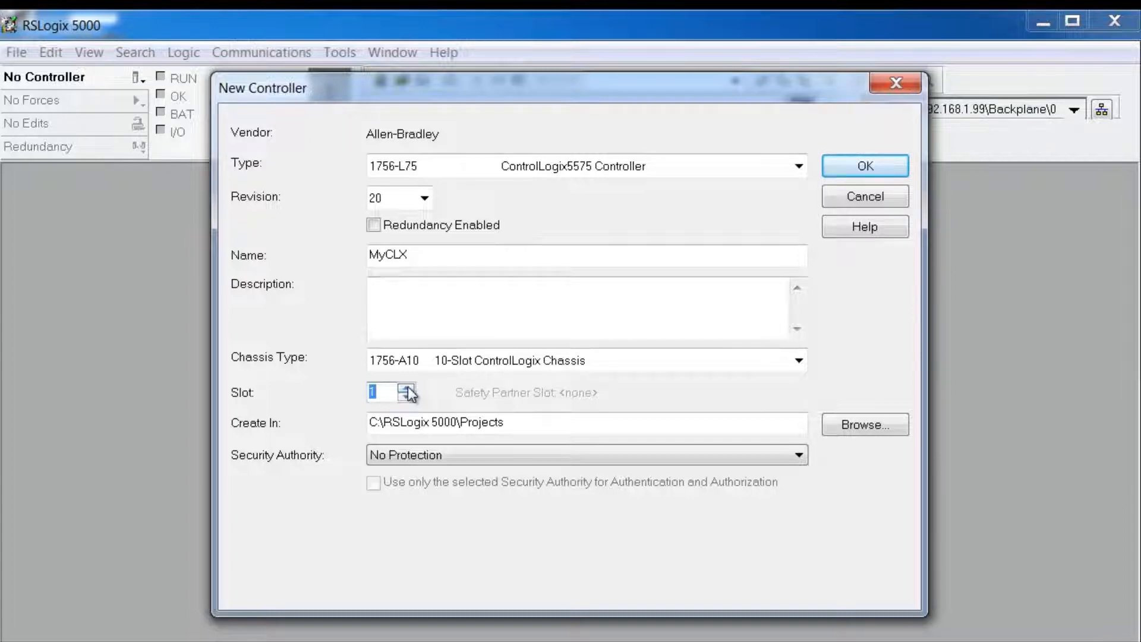
Decline replacing the existing project file and create the project in the LearnRS5000 desktop folder instead.
click(860, 169)
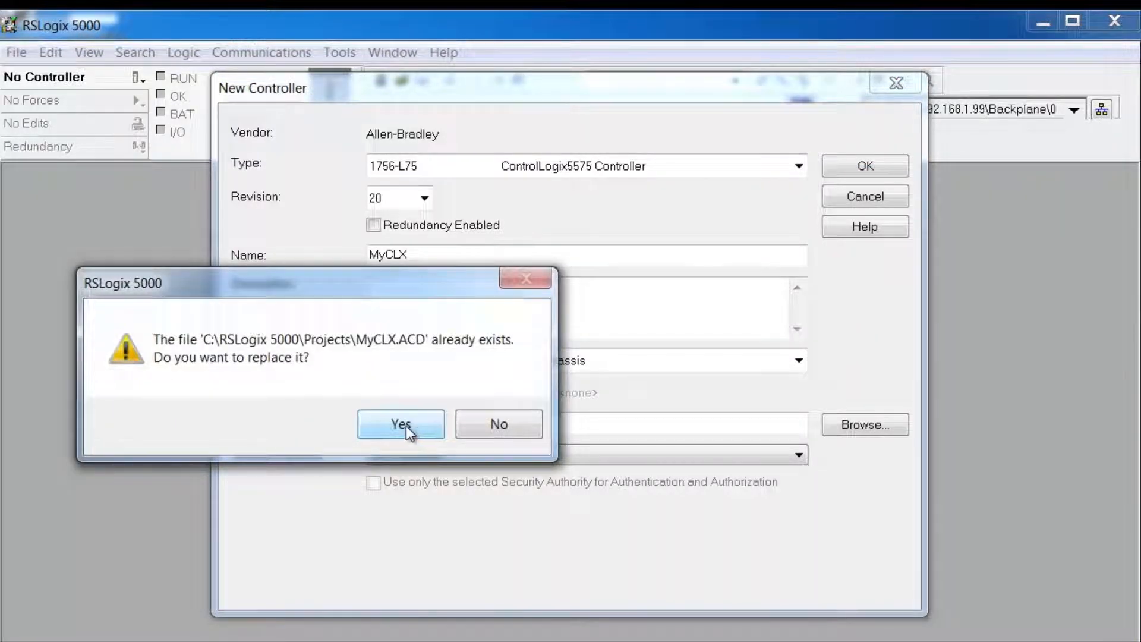
click(490, 423)
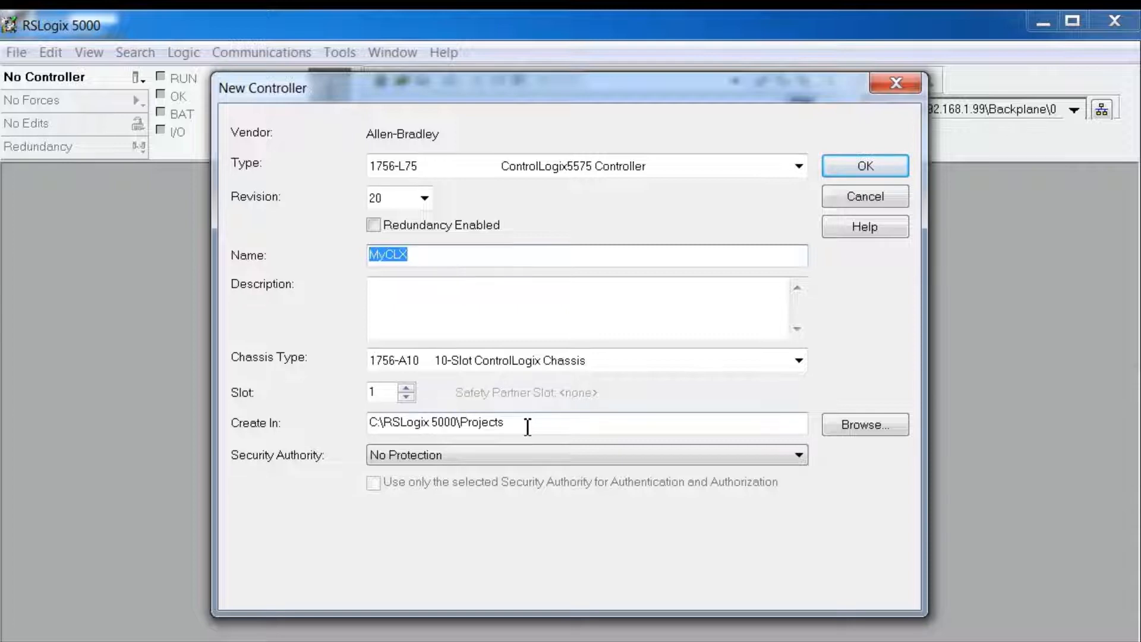
click(842, 424)
scroll(178, 333, up, 3)
click(176, 321)
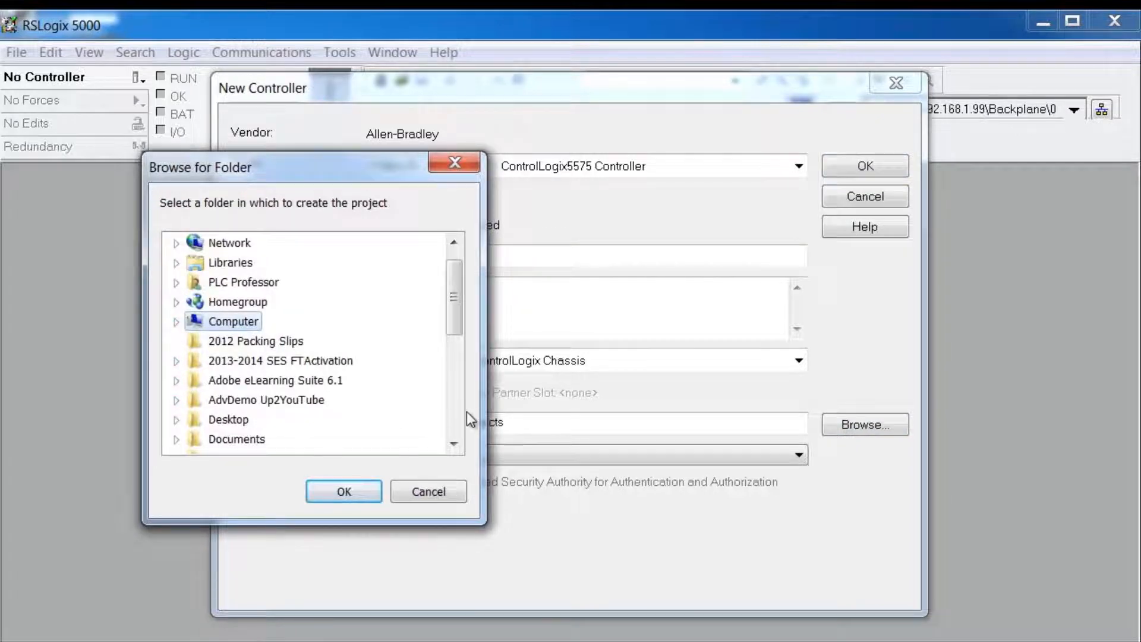
click(454, 428)
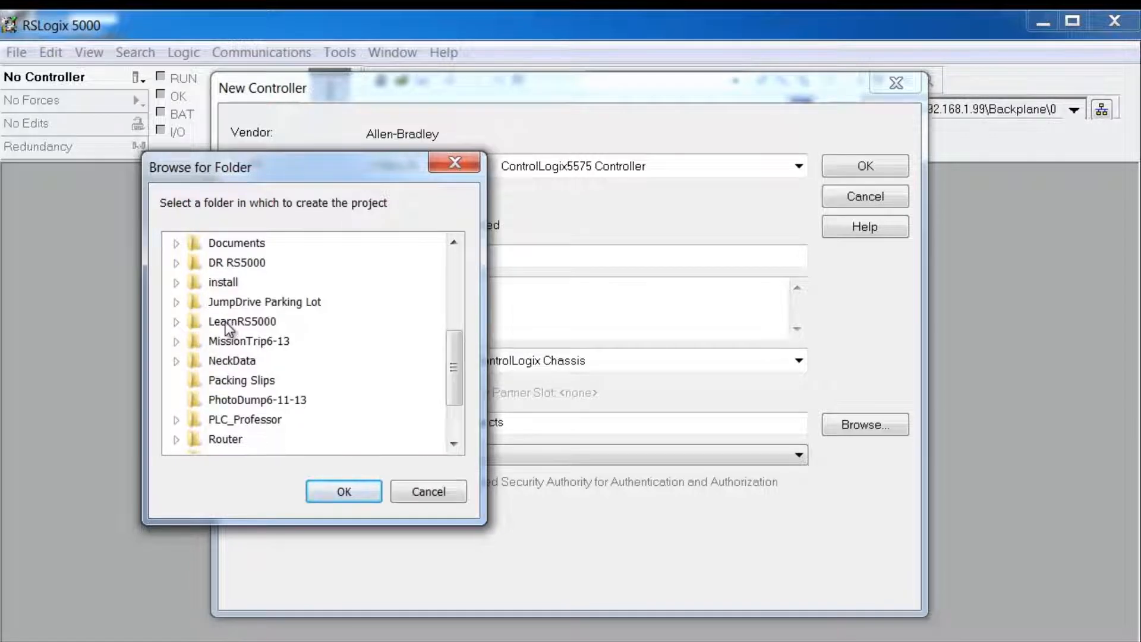
click(176, 321)
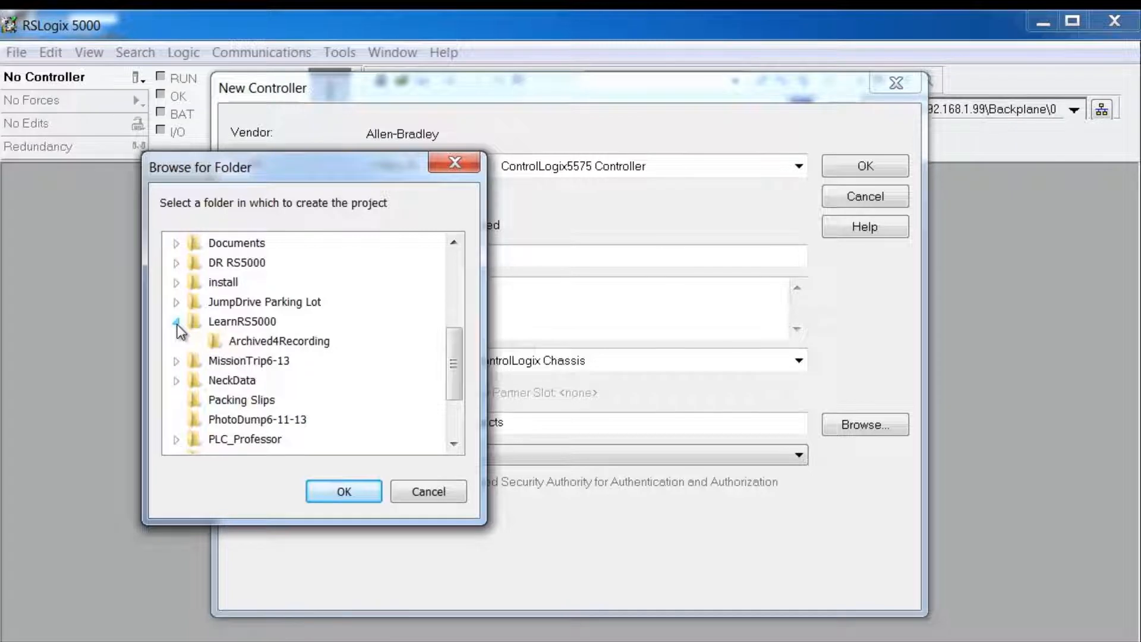
click(223, 323)
click(335, 494)
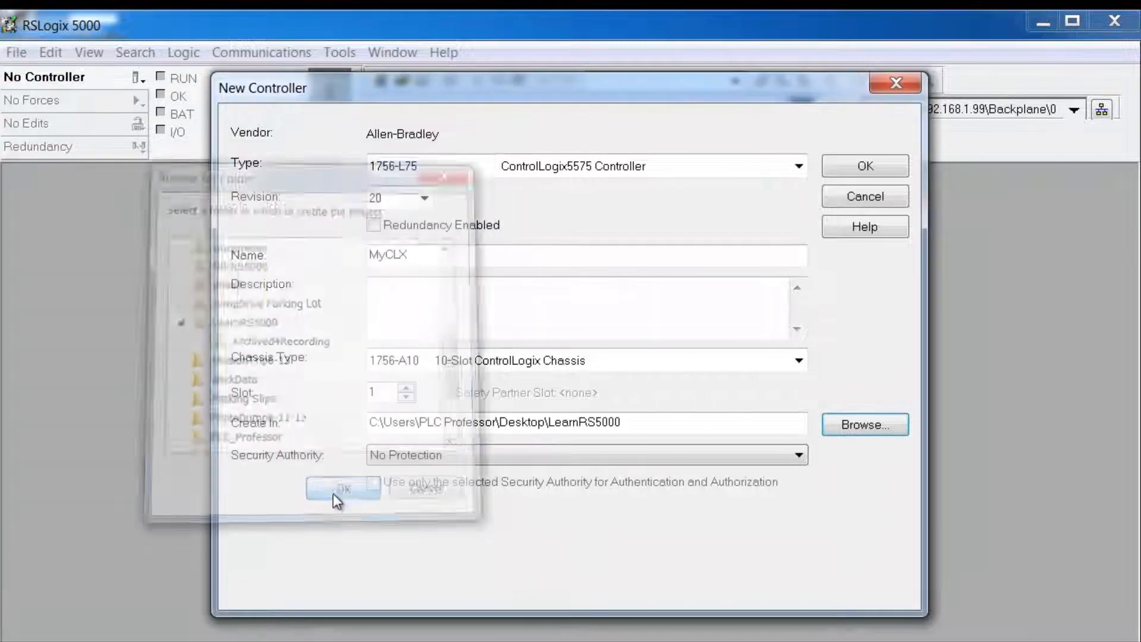
click(864, 167)
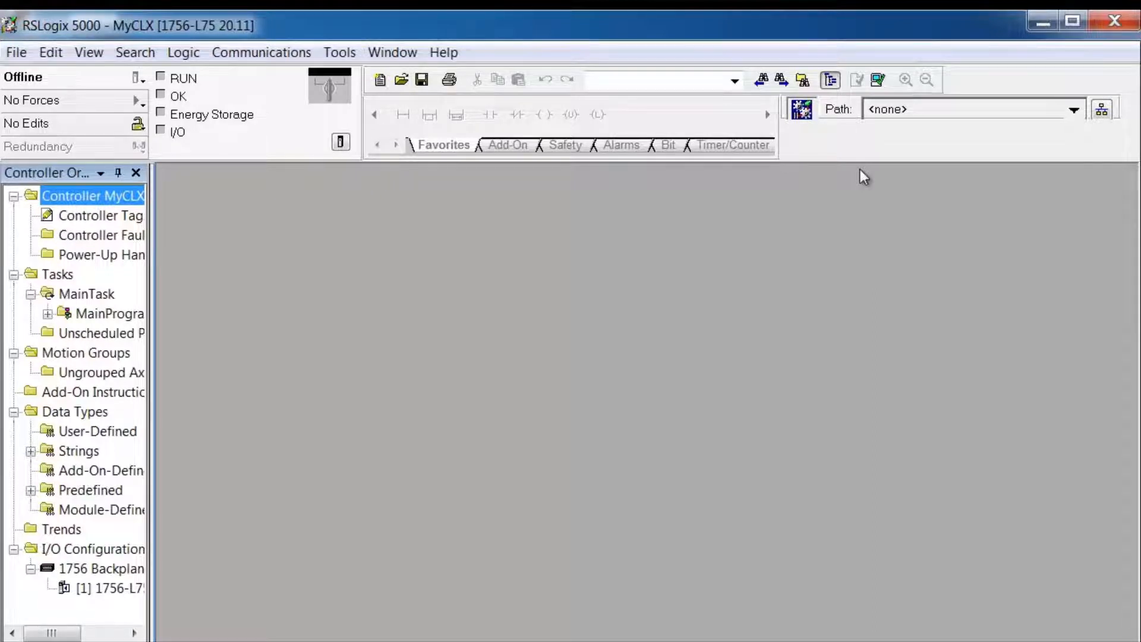
Review the date and time, advanced and memory settings in the MyCLX controller properties, and close them.
drag(152, 413, 296, 420)
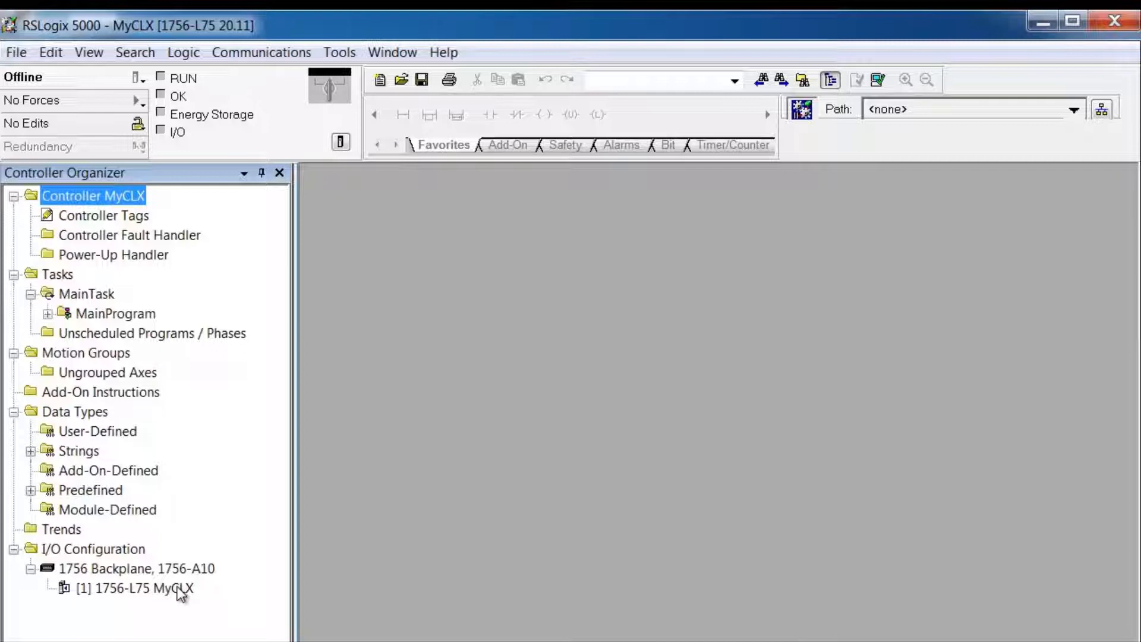
click(340, 142)
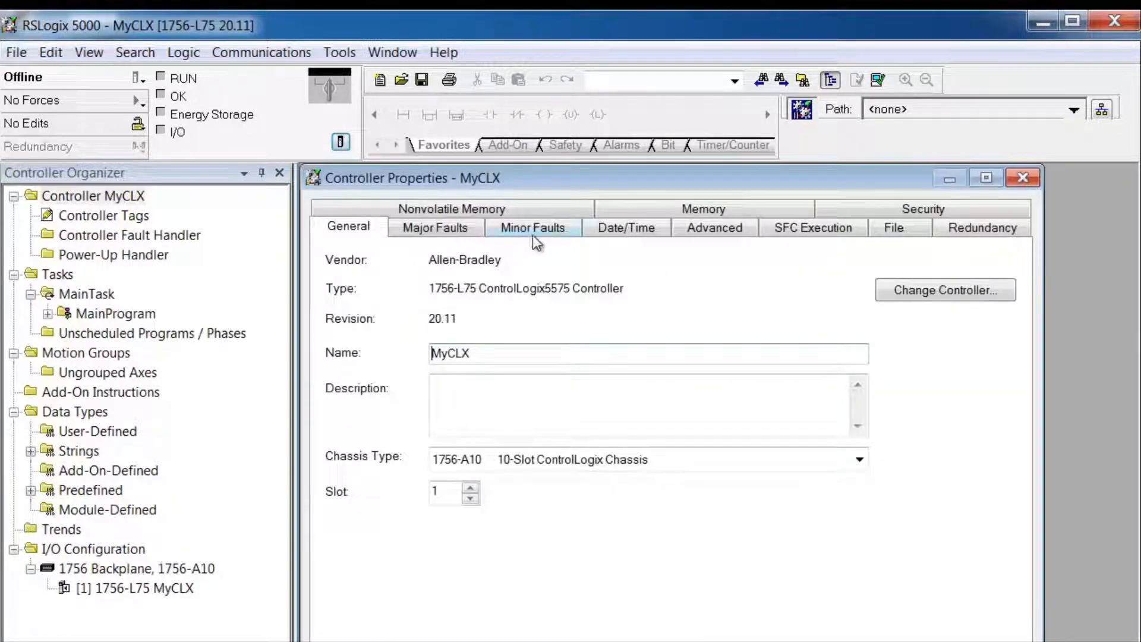
click(651, 231)
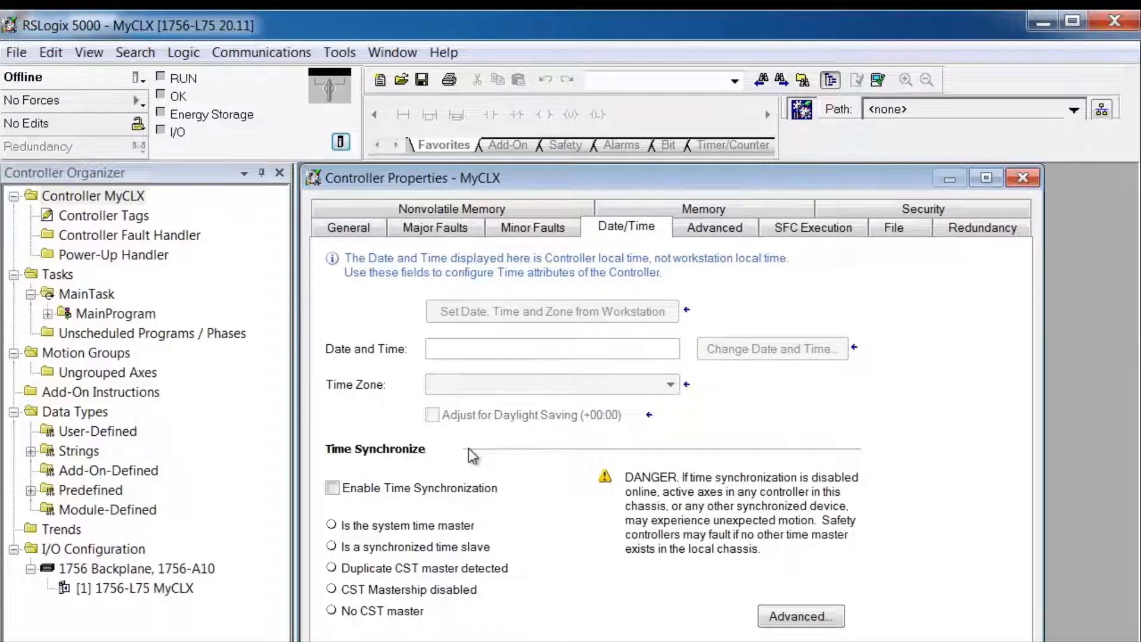
click(694, 230)
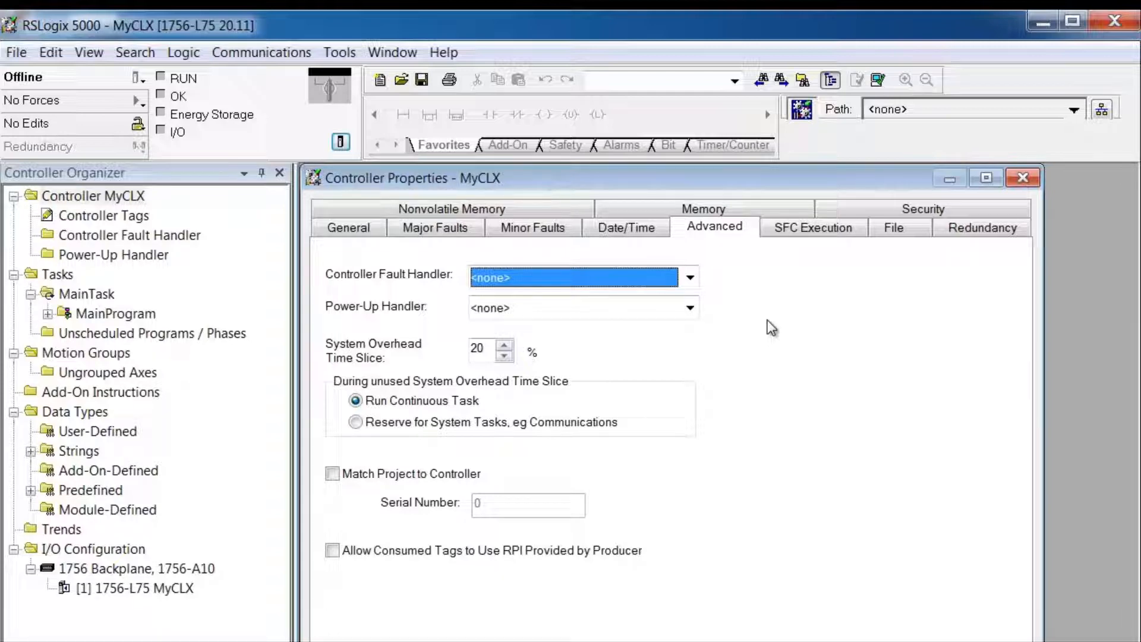
click(665, 211)
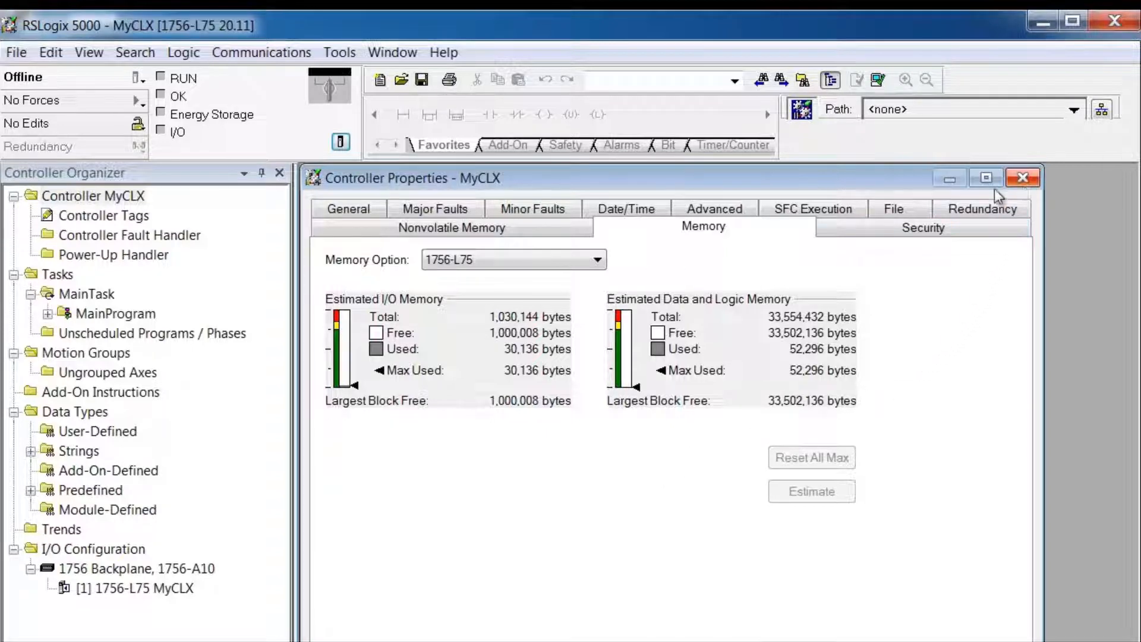
mouse_move(900, 188)
mouse_down()
mouse_move(904, 168)
mouse_move(908, 208)
mouse_move(896, 195)
mouse_move(903, 162)
mouse_move(899, 181)
mouse_up()
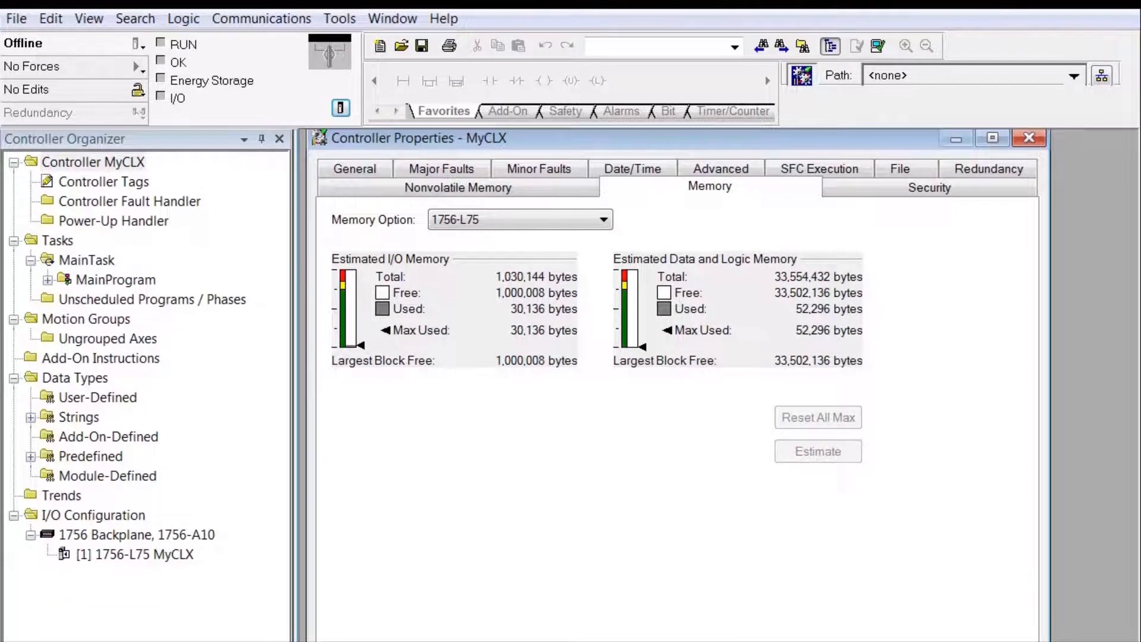
drag(689, 144, 682, 130)
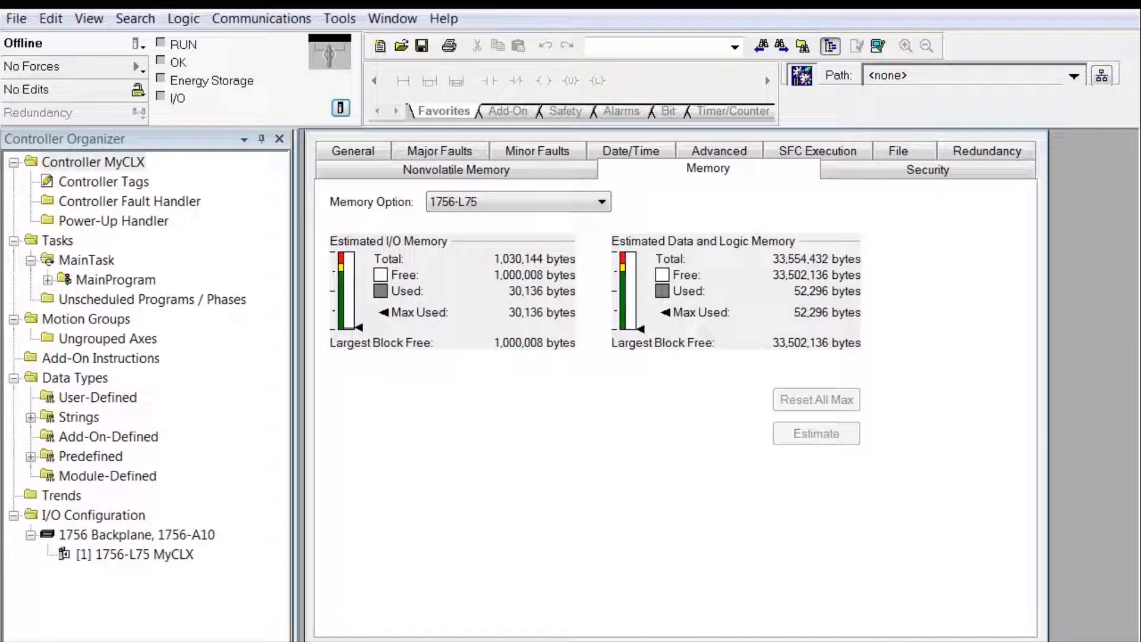
click(706, 641)
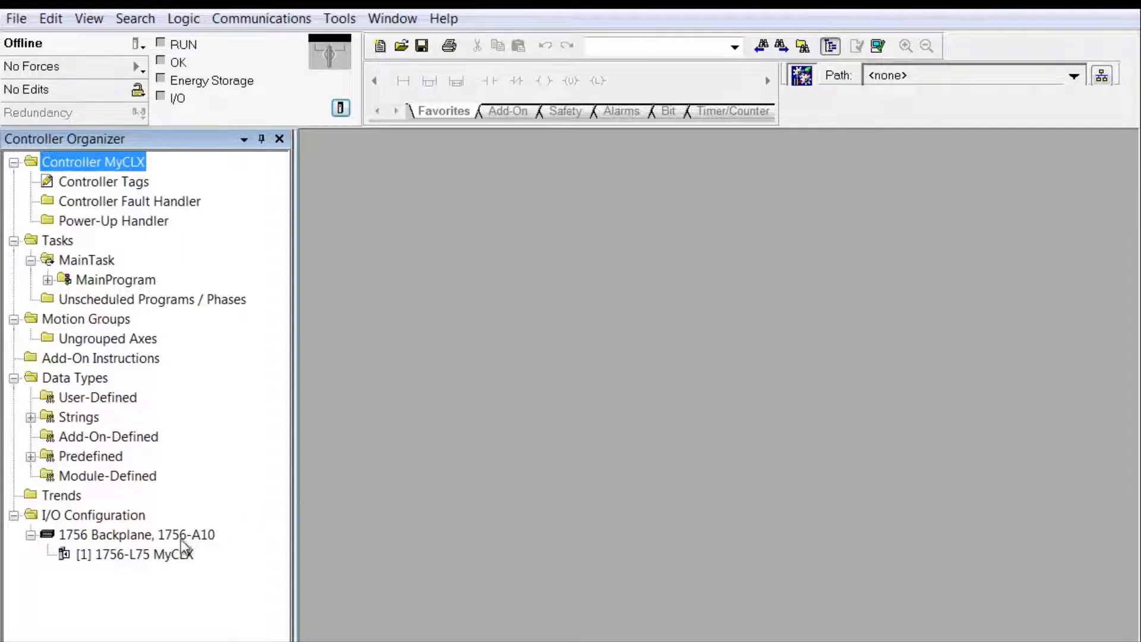
Start adding a module to the 1756-A10 backplane and browse the Allen-Bradley digital input and output modules.
right_click(149, 536)
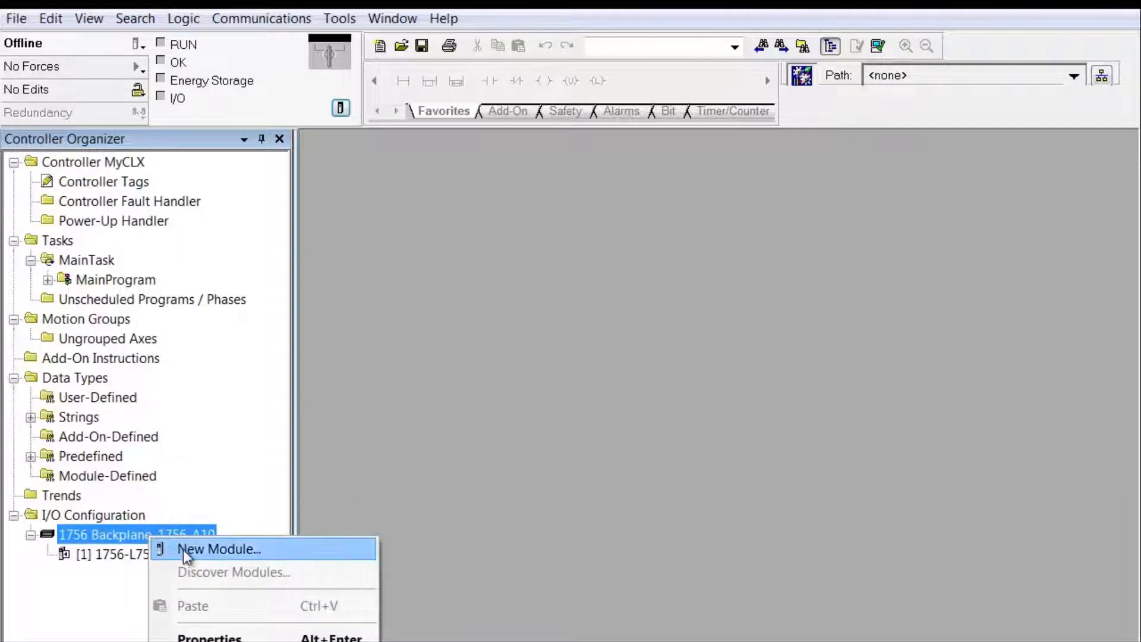
click(183, 548)
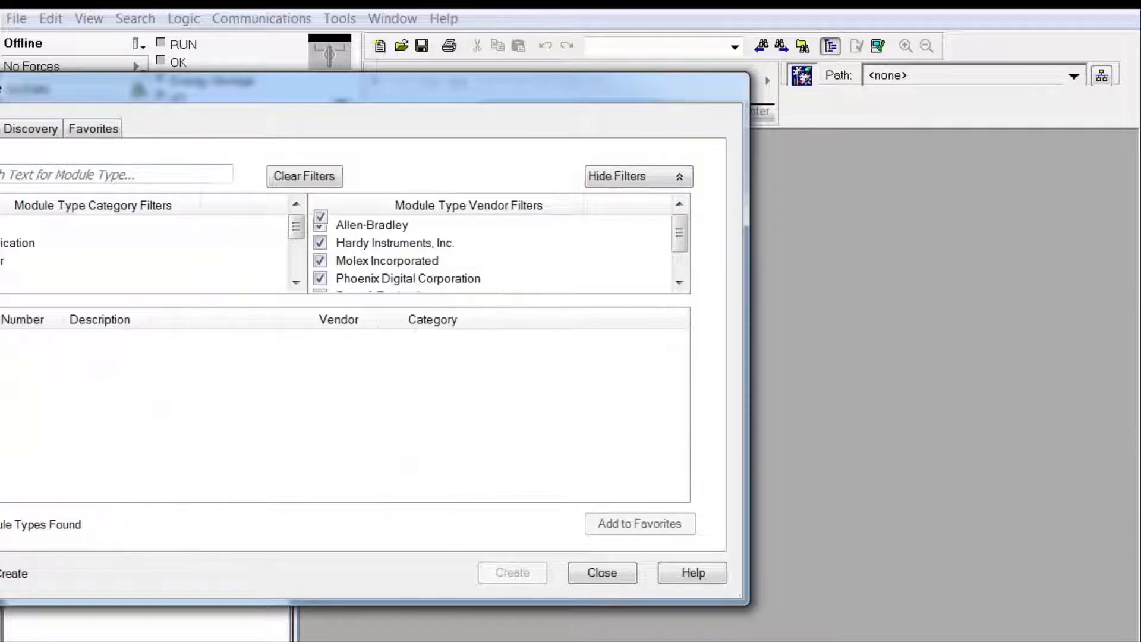
click(320, 219)
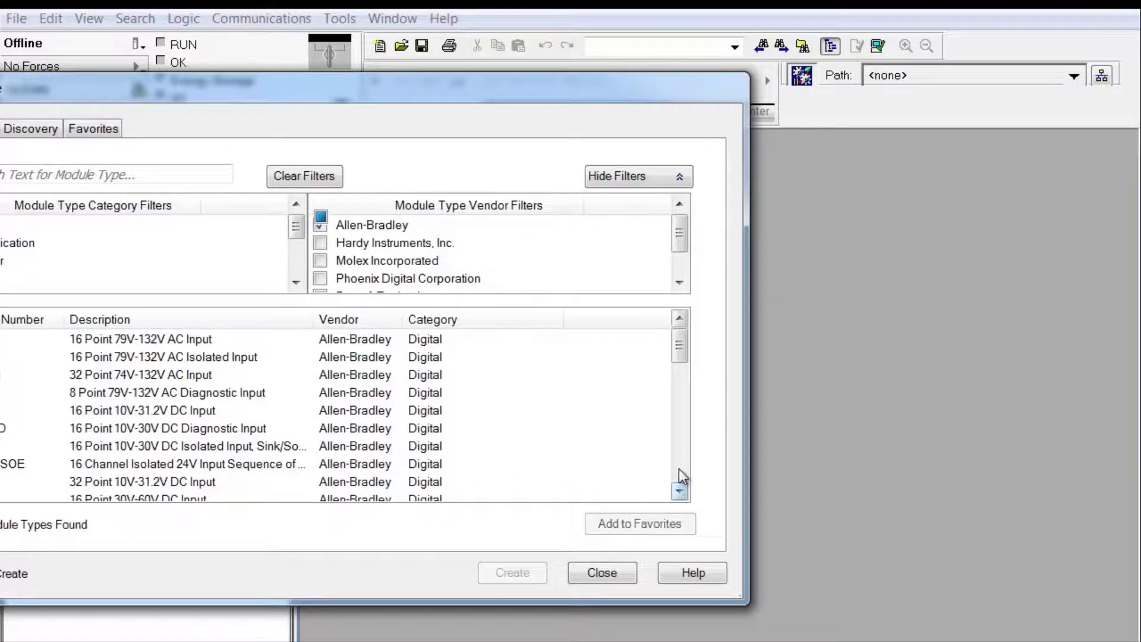
click(679, 470)
drag(680, 469, 681, 333)
click(679, 464)
click(679, 463)
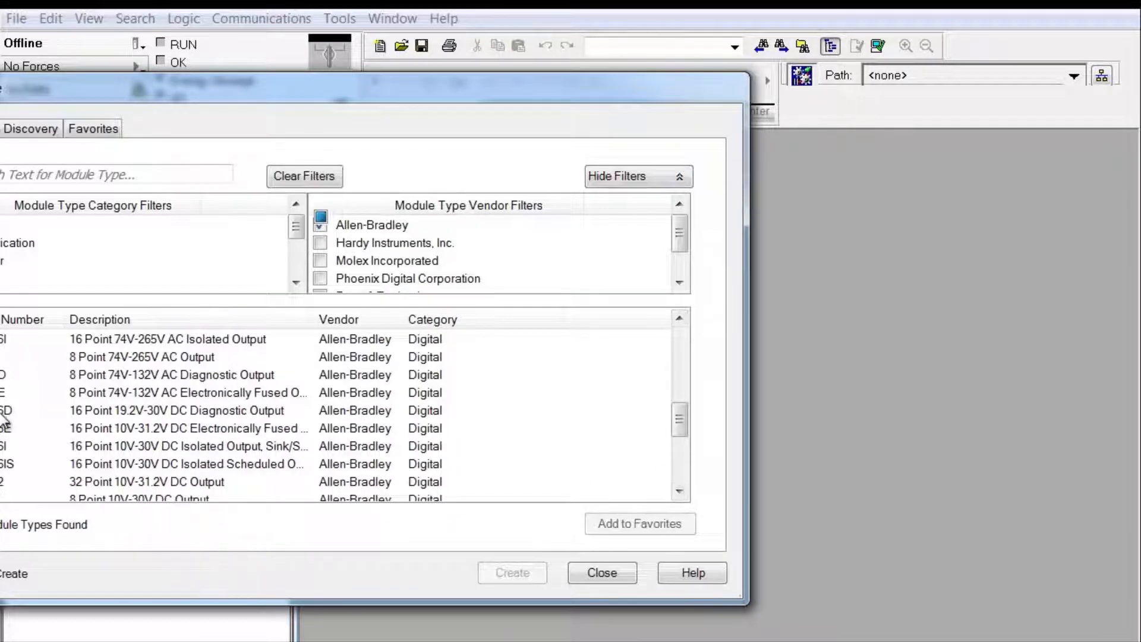
click(682, 333)
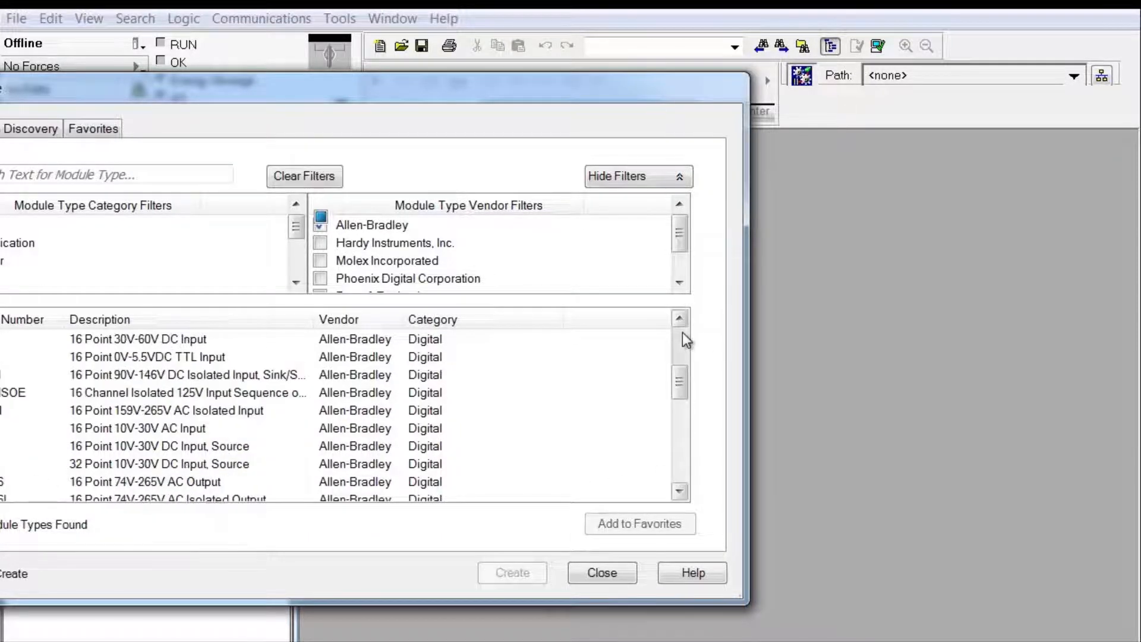
click(682, 333)
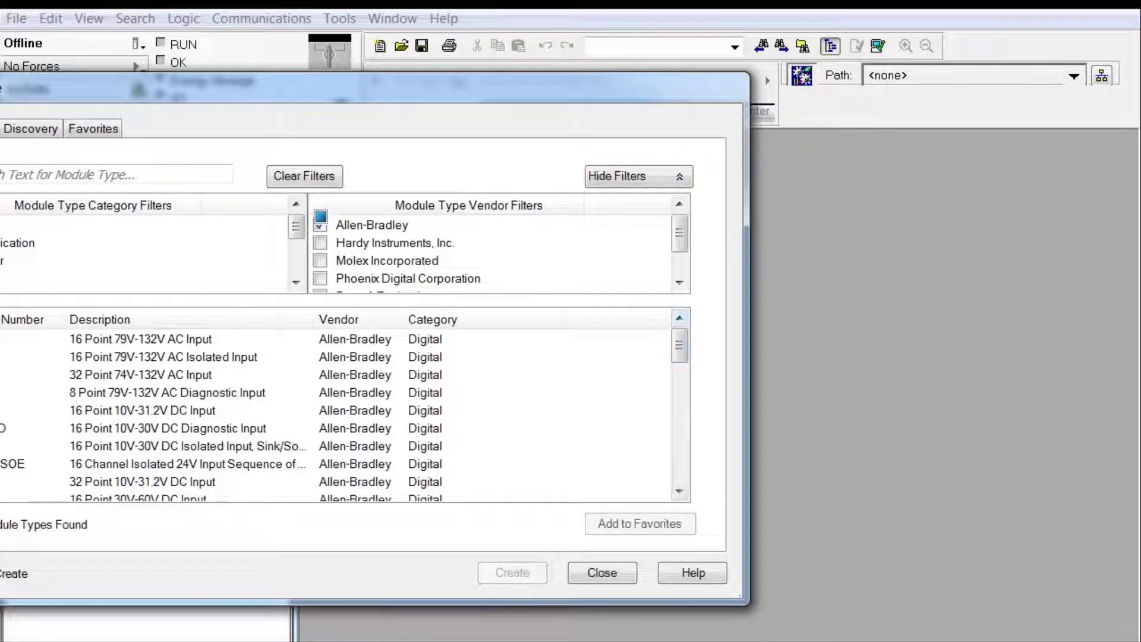
Reset the module filters to include all vendors and search the module types for 1756-OB16.
click(321, 220)
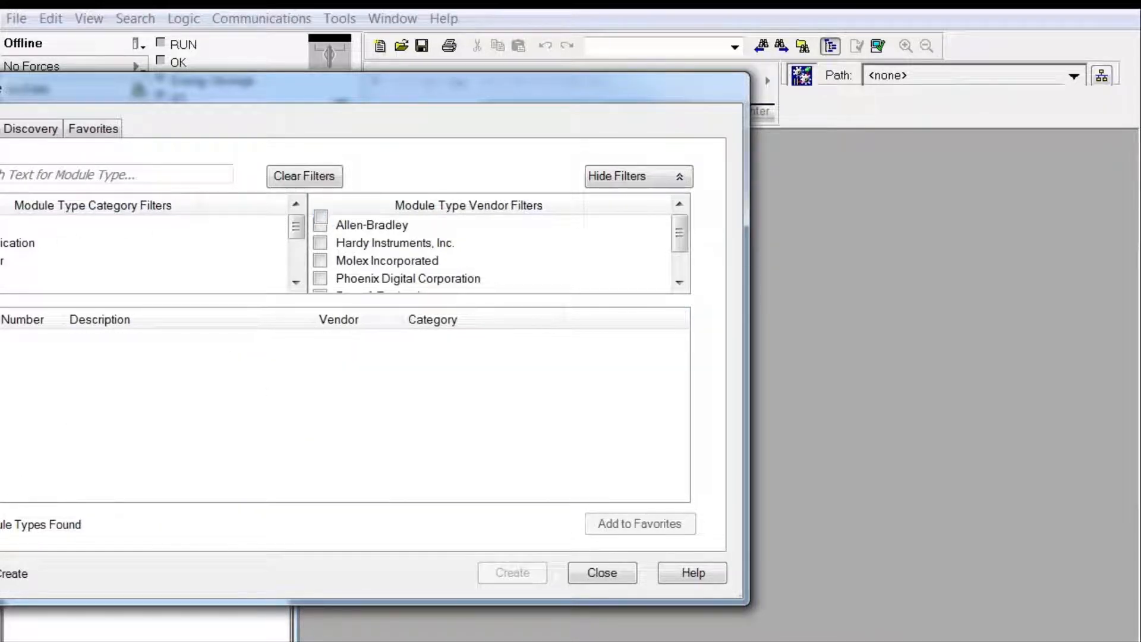
click(320, 218)
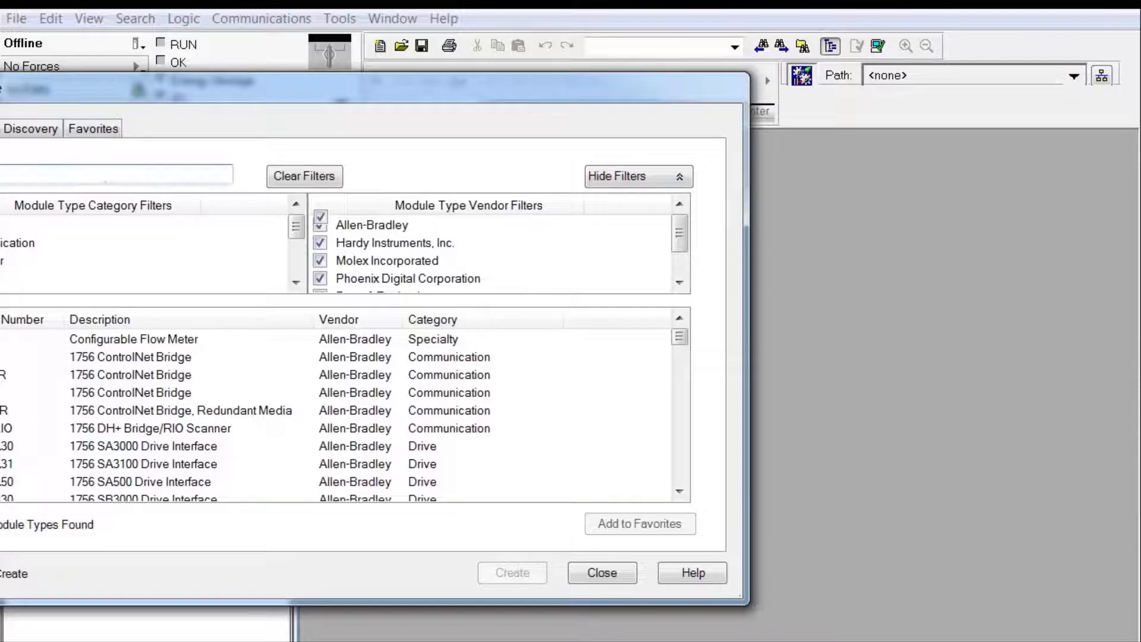
text(1756-OB16)
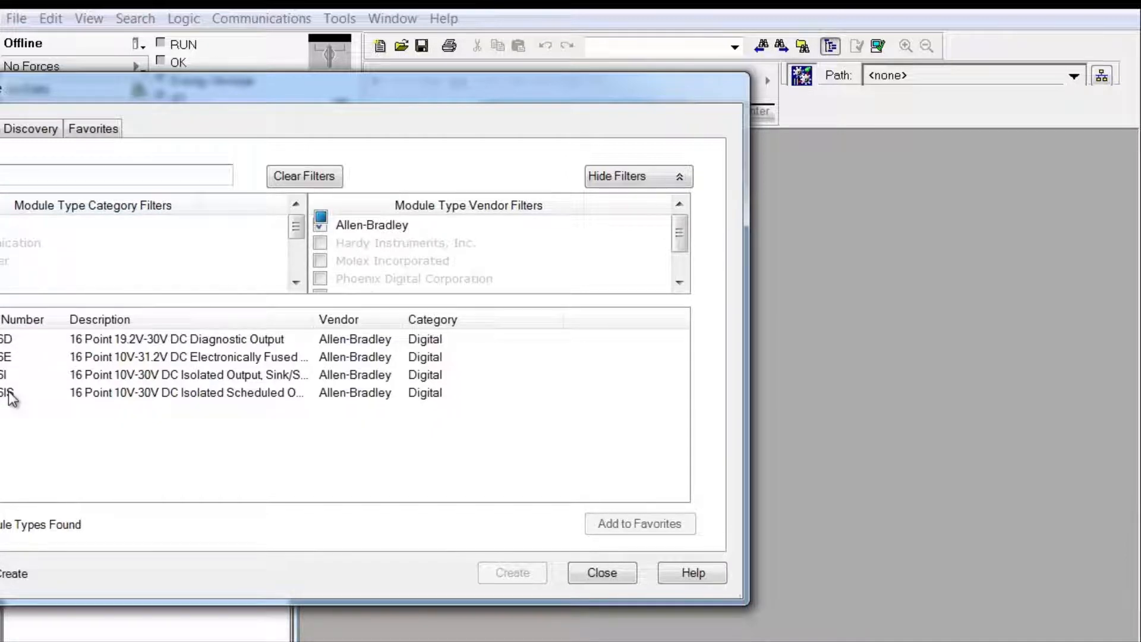
Try switching the Digital category and Allen-Bradley vendor filters off and on for the ob16 search.
click(2, 344)
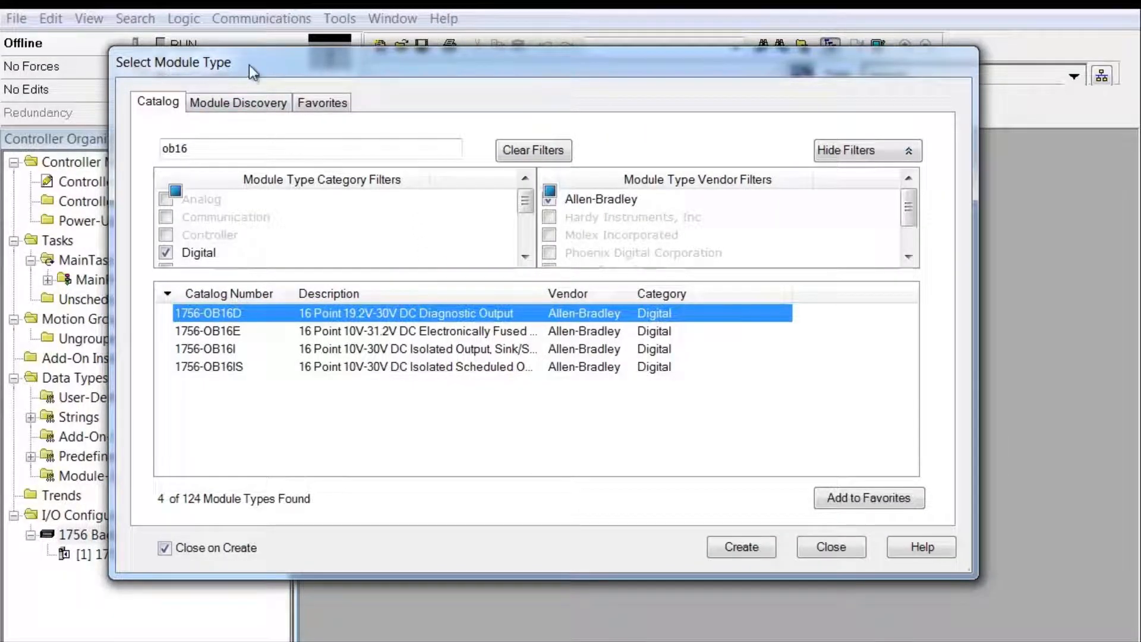
click(176, 192)
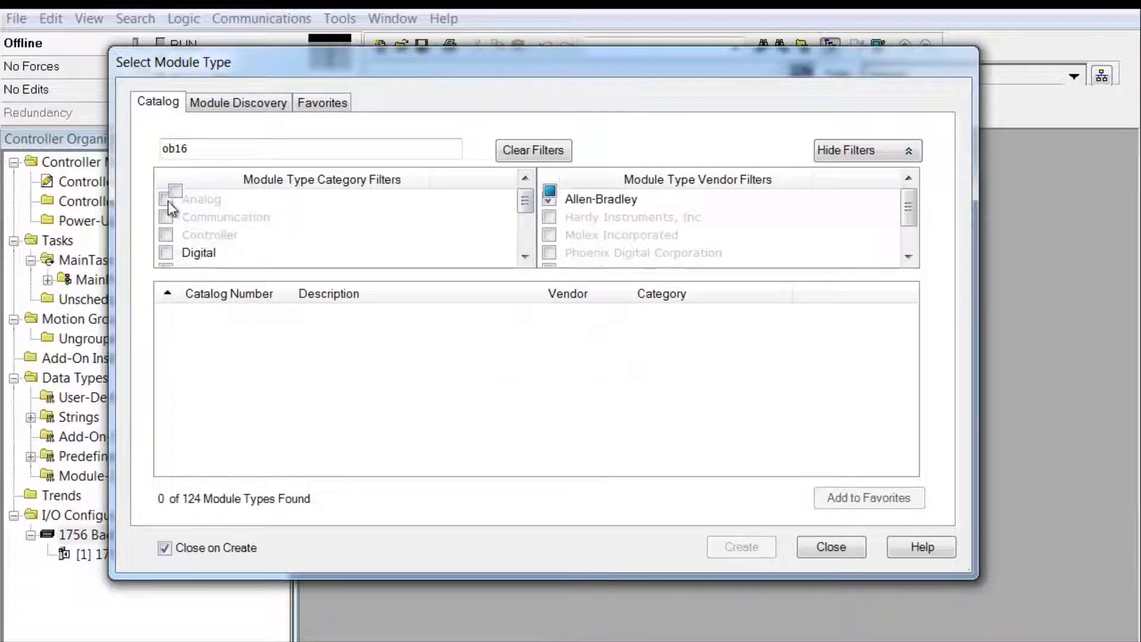
click(167, 249)
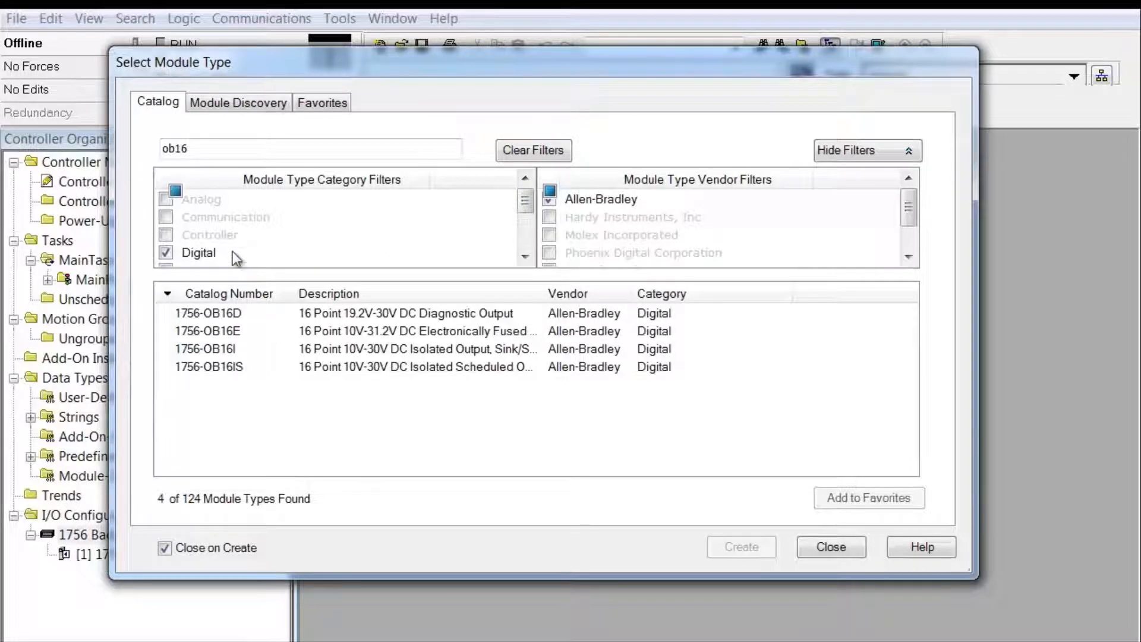
click(166, 253)
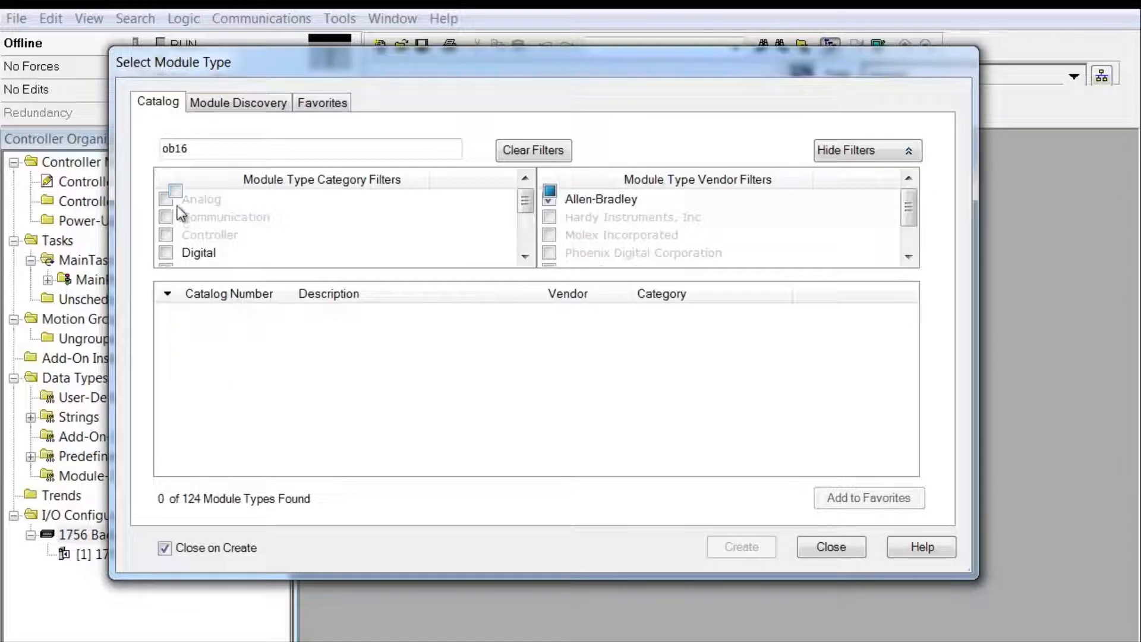
key(space)
key(space)
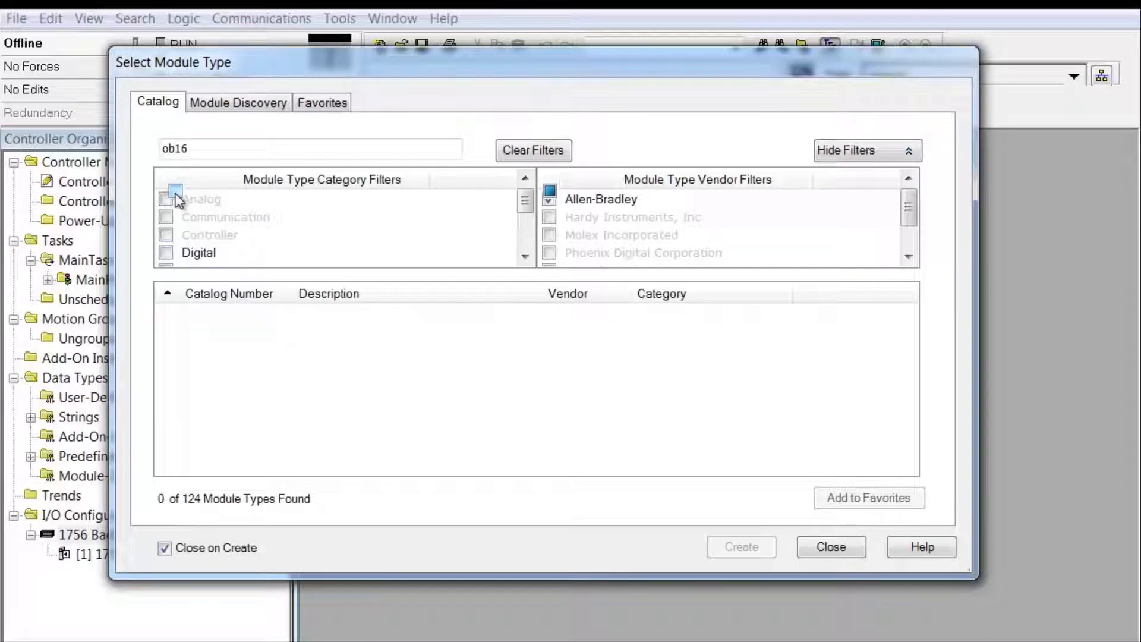
key(space)
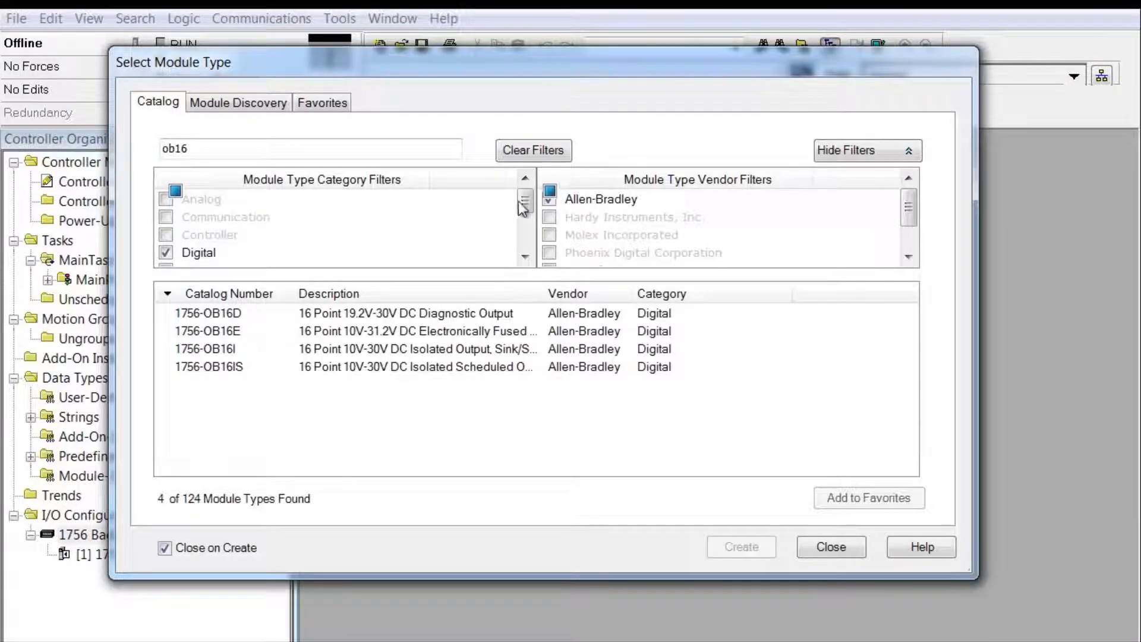
click(548, 201)
click(550, 199)
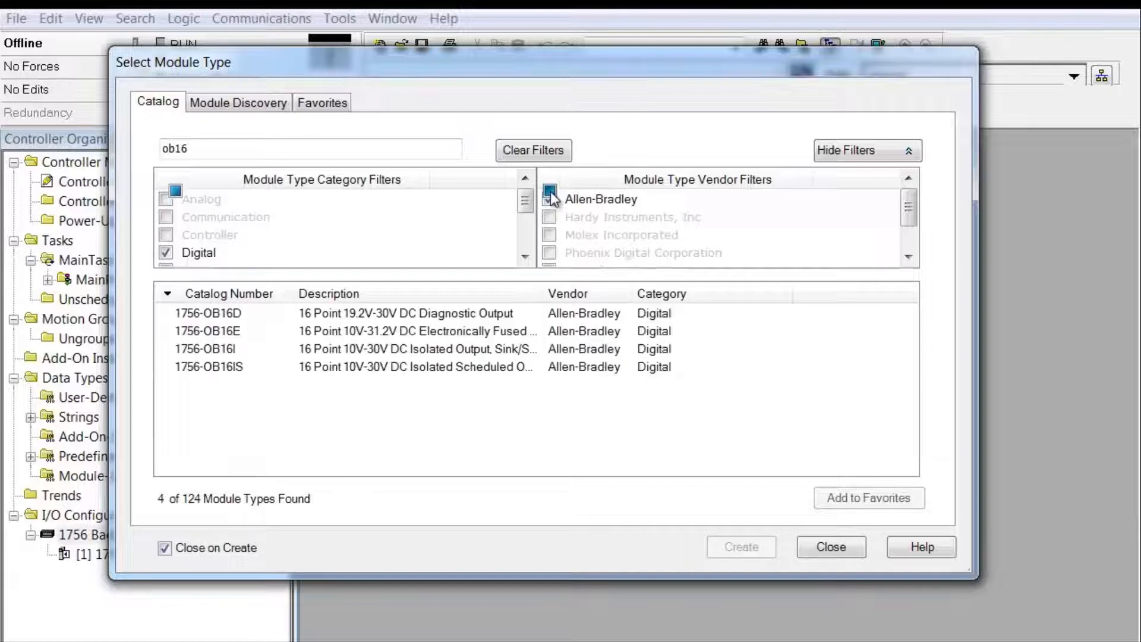
click(550, 200)
click(550, 200)
click(292, 157)
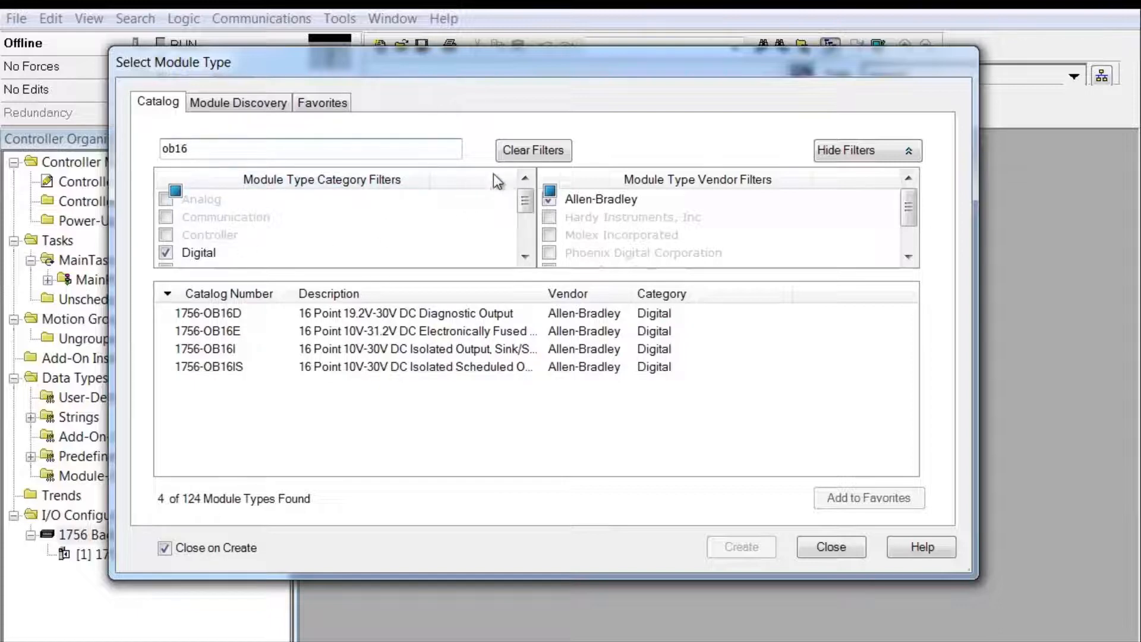
Clear all module filters and search the module types for ob1.
click(531, 152)
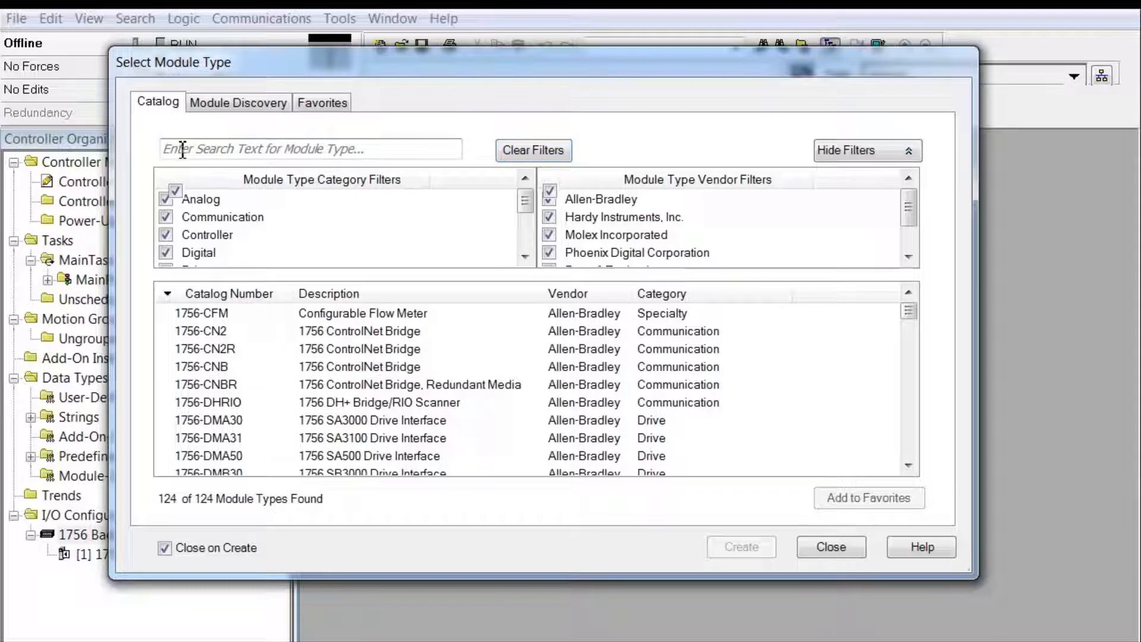
text(ob)
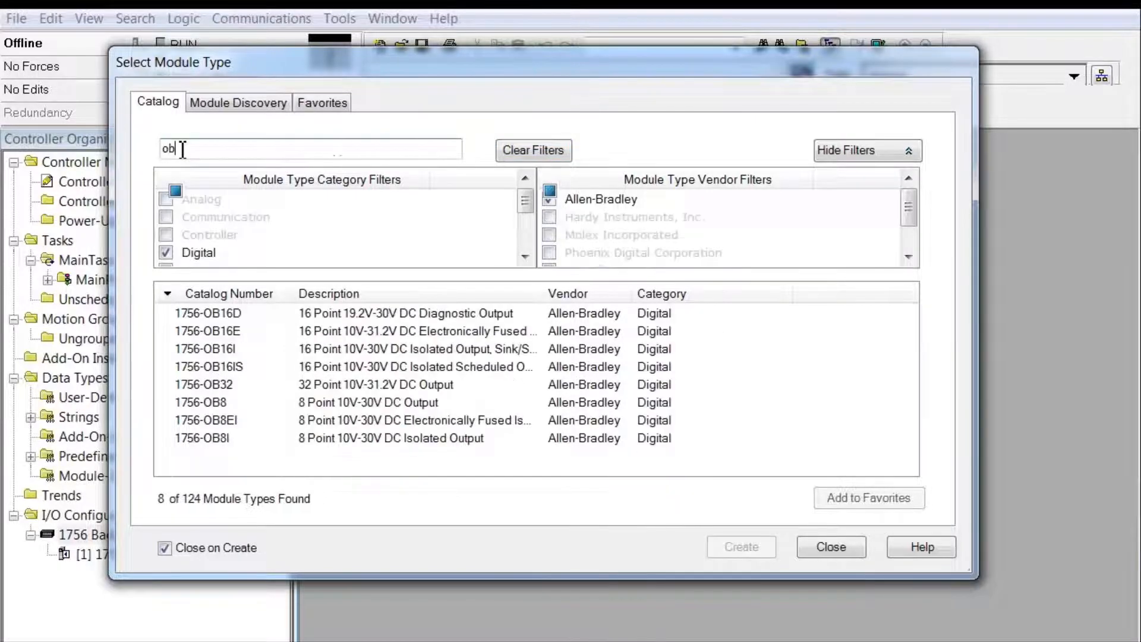
text(16)
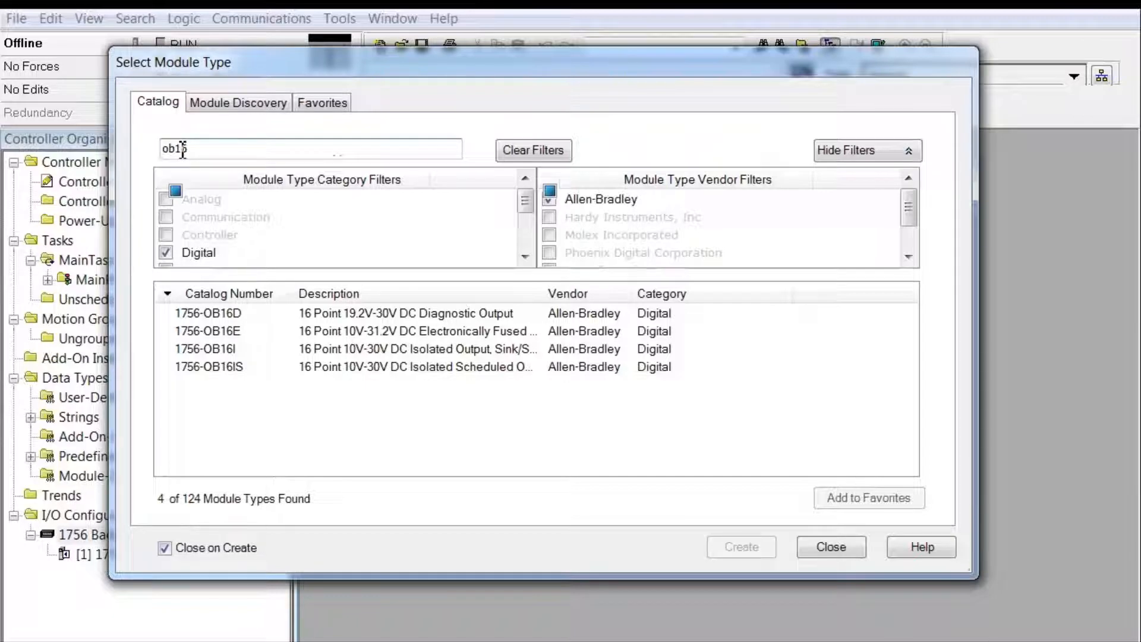
key(BackSpace)
key(BackSpace)
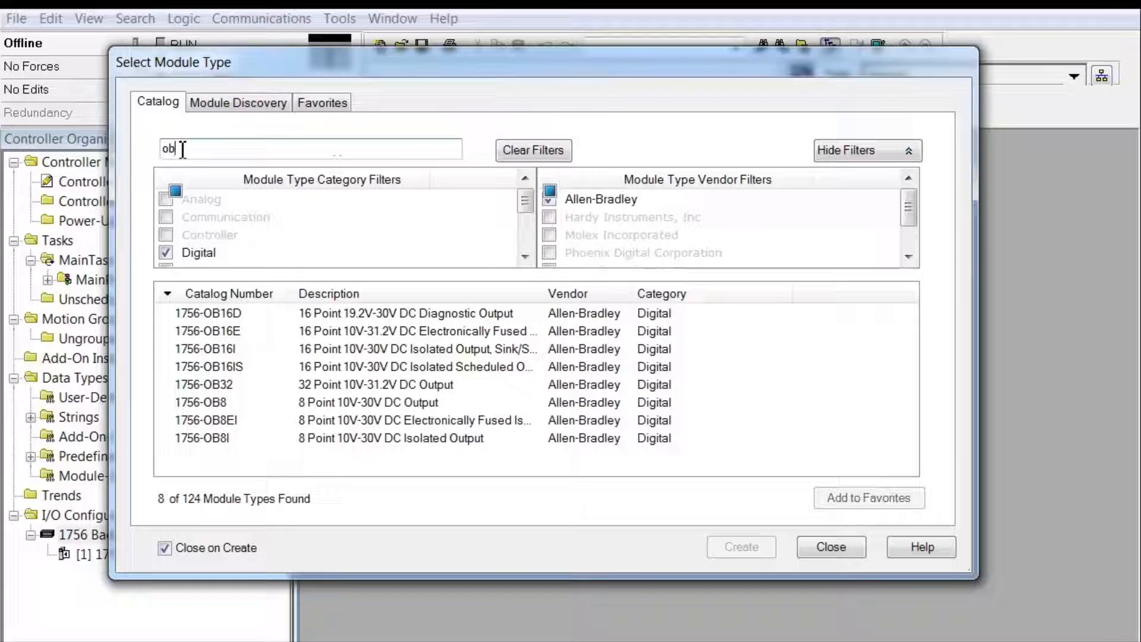
key(BackSpace)
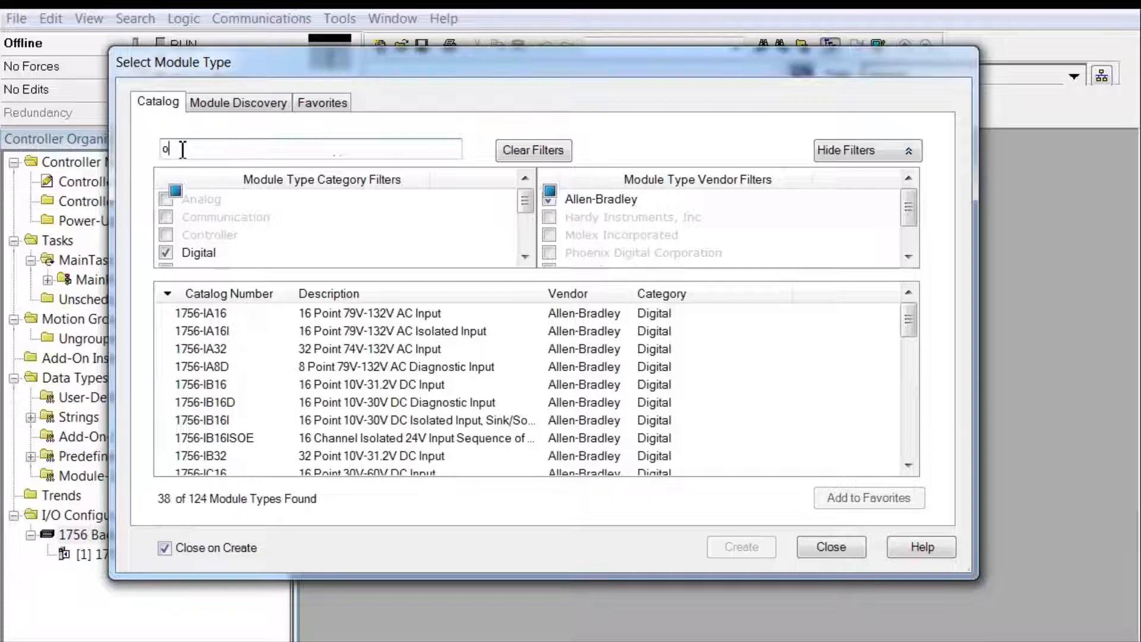
text(b)
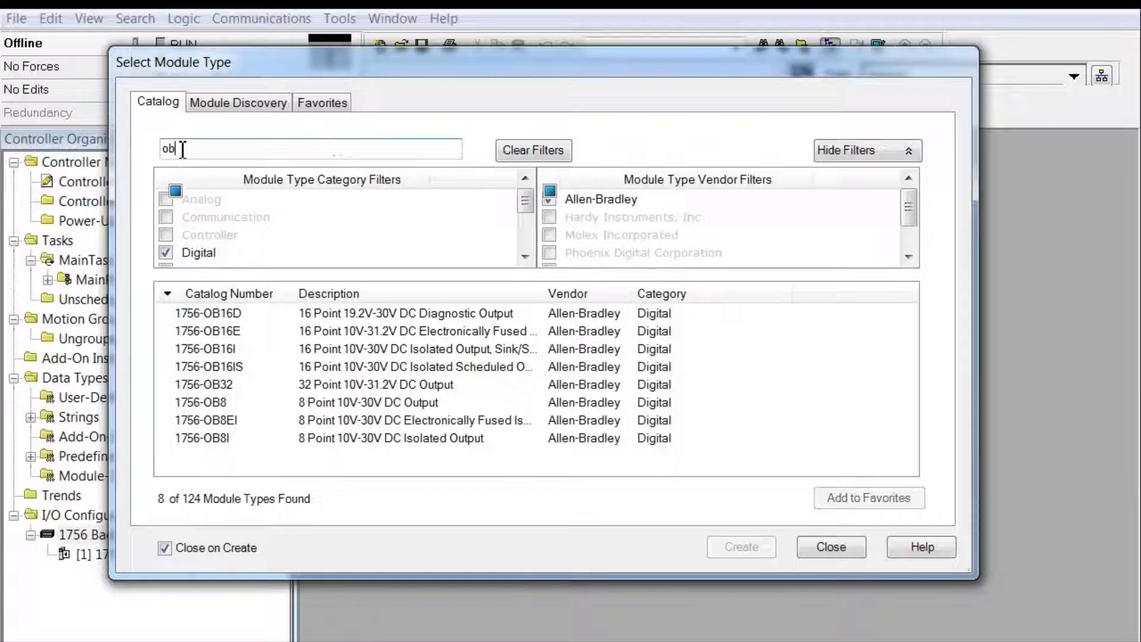
text(1)
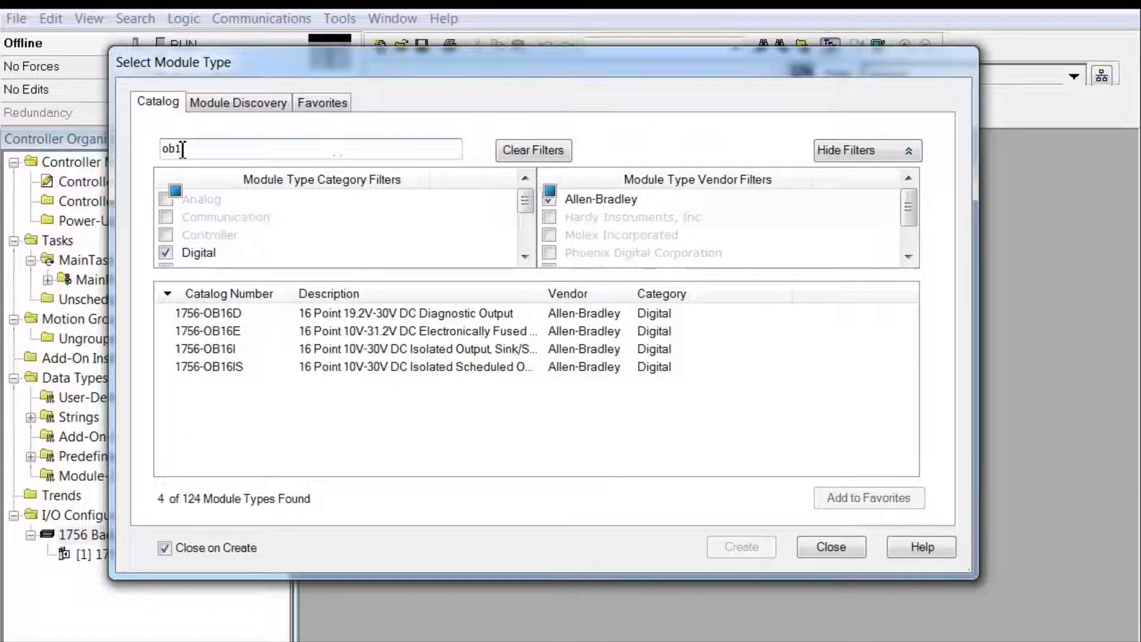
Create a 1756-OB16D diagnostic output module with major revision 3 and name it DC_Outputs00.
click(349, 313)
click(742, 547)
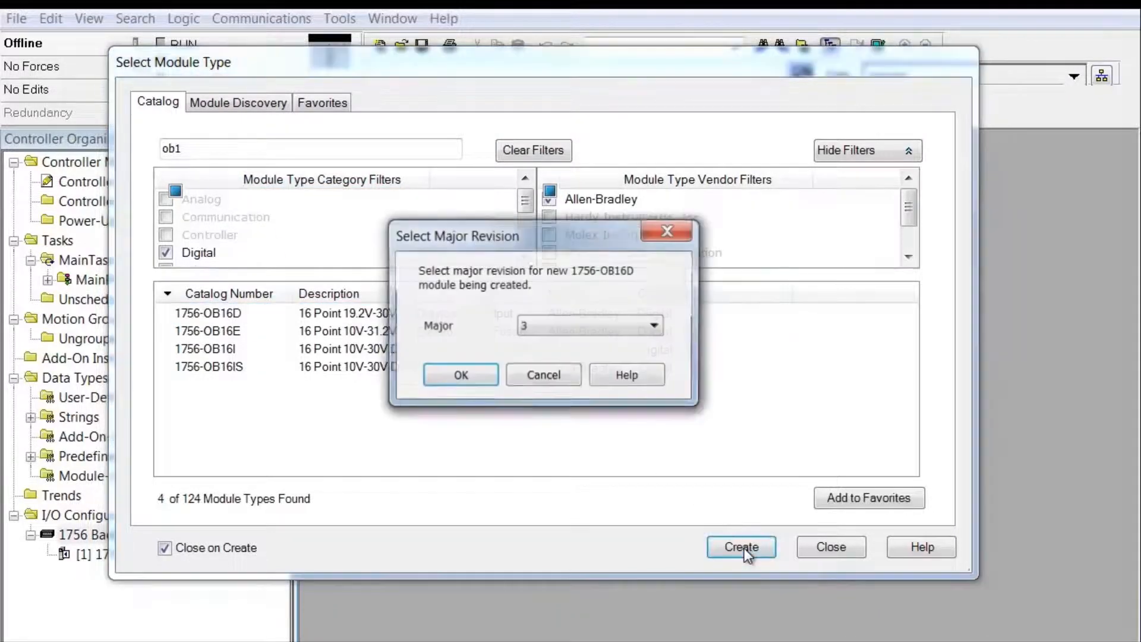
click(557, 325)
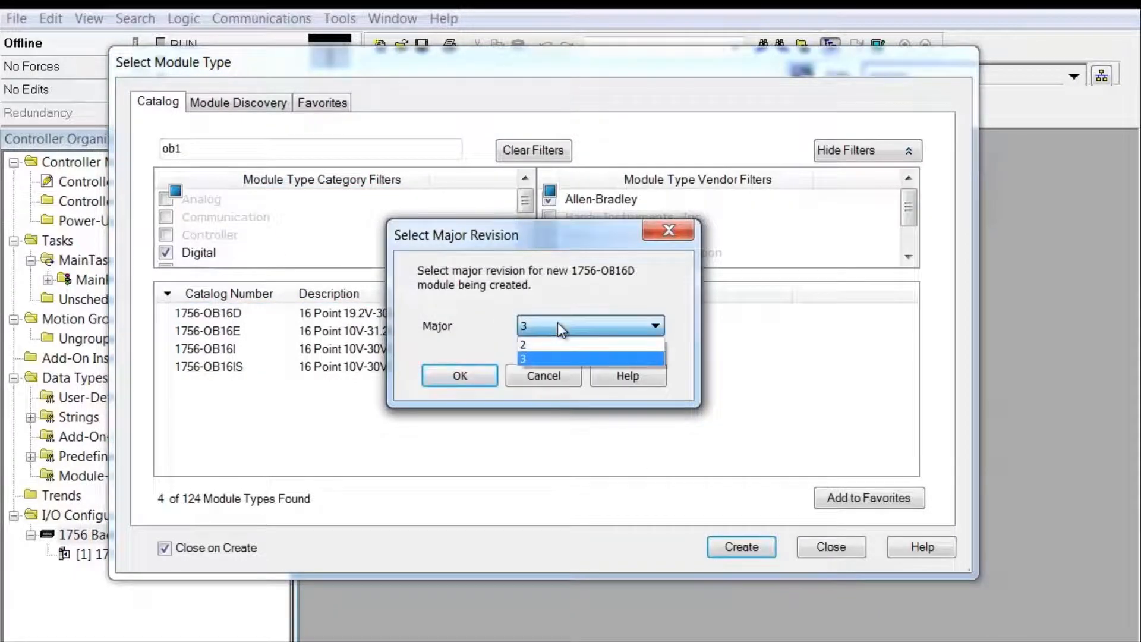
click(546, 359)
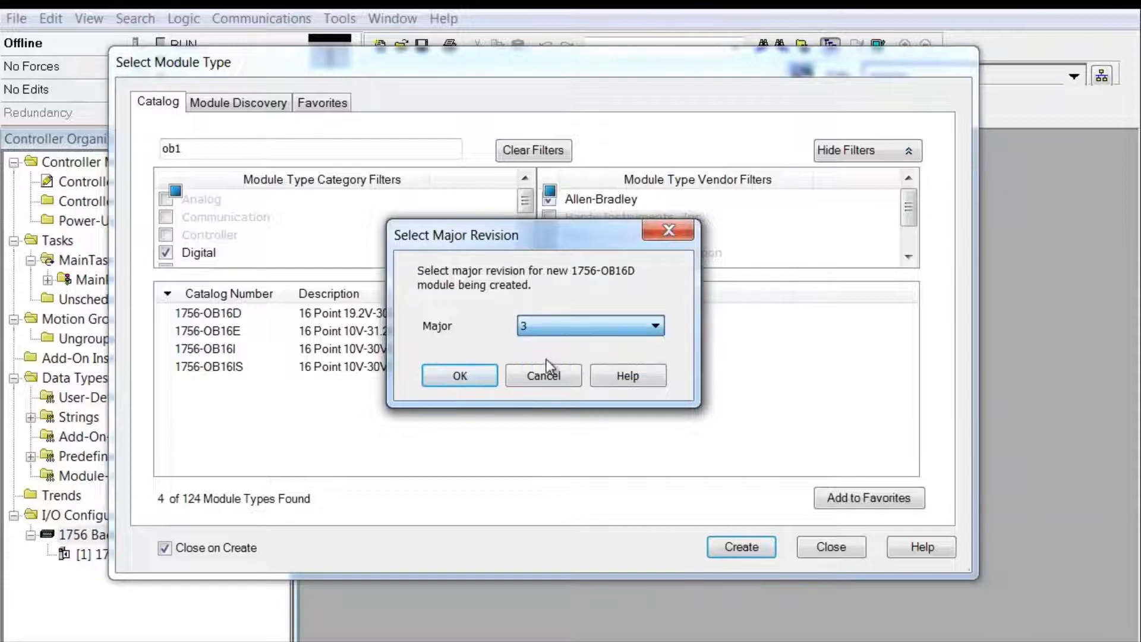
click(459, 376)
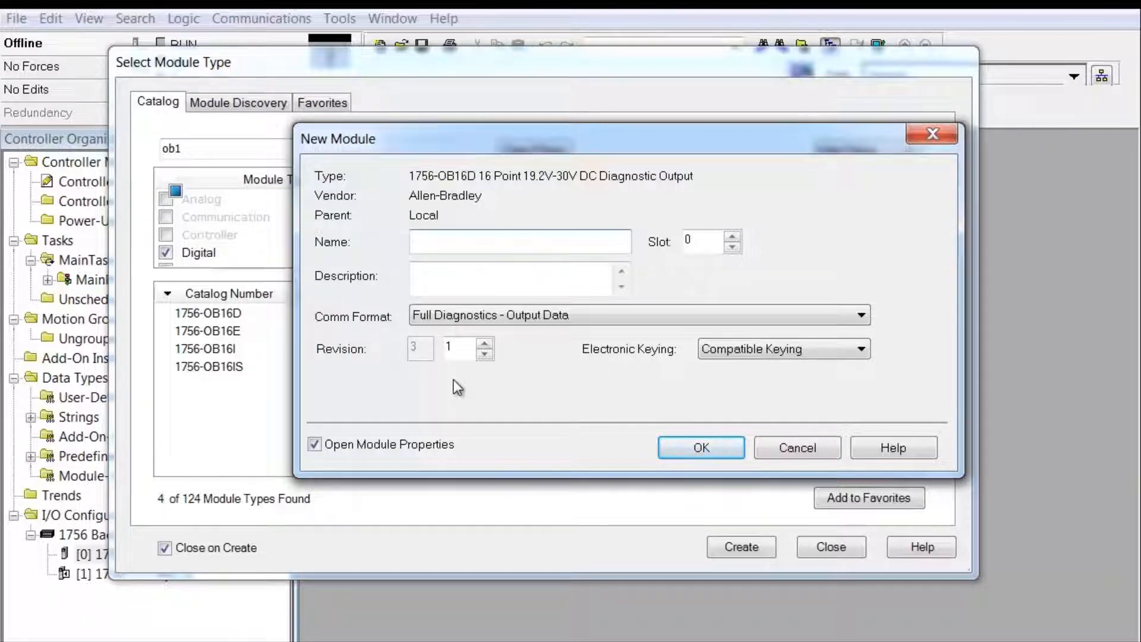
text(DC_Outputs00)
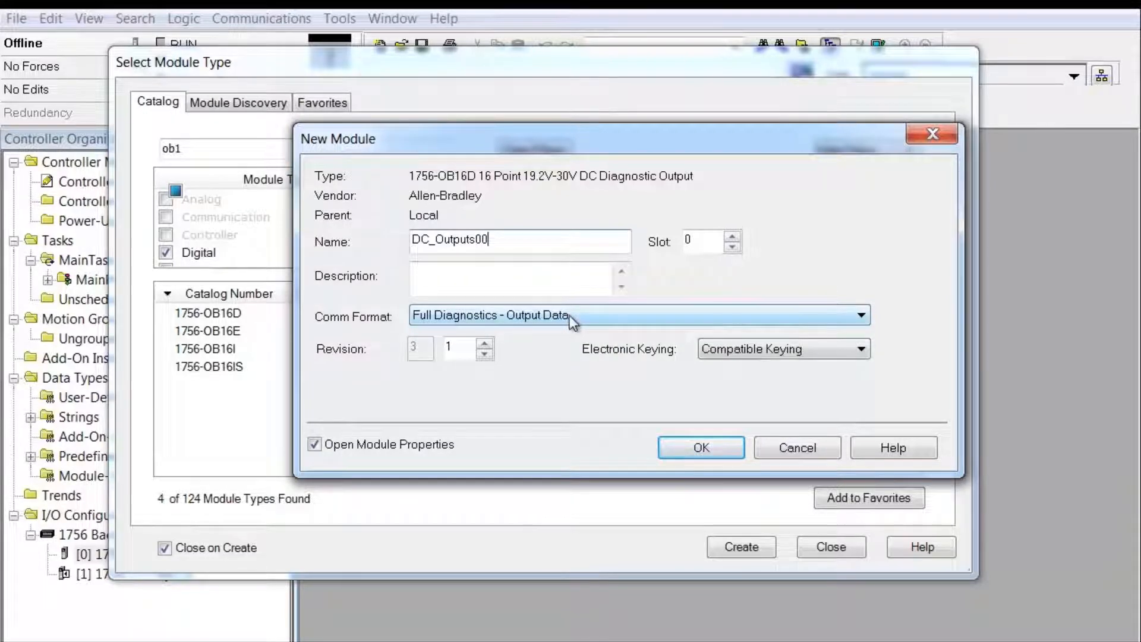
Try the Exact Match, Compatible Keying and Disable Keying options for the new module's electronic keying.
click(754, 348)
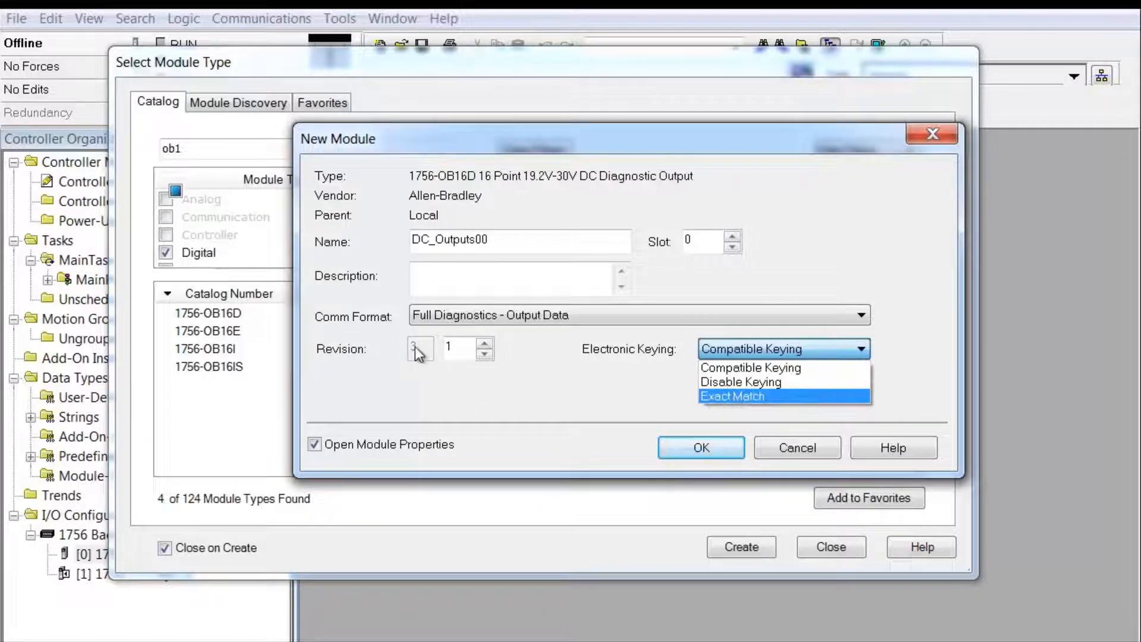
click(719, 397)
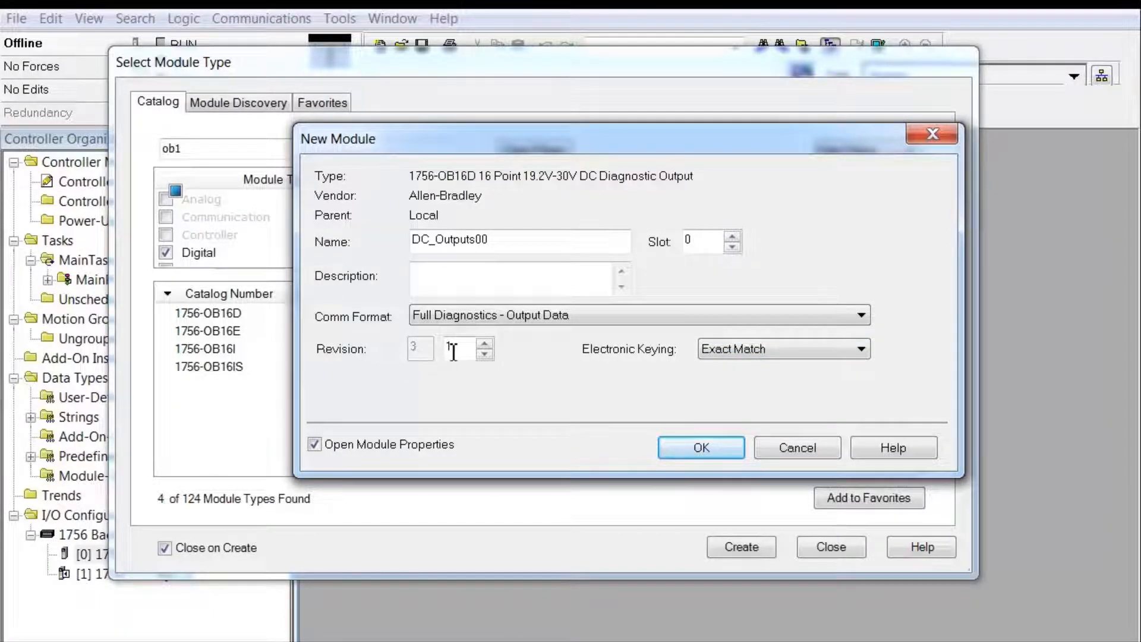
click(725, 350)
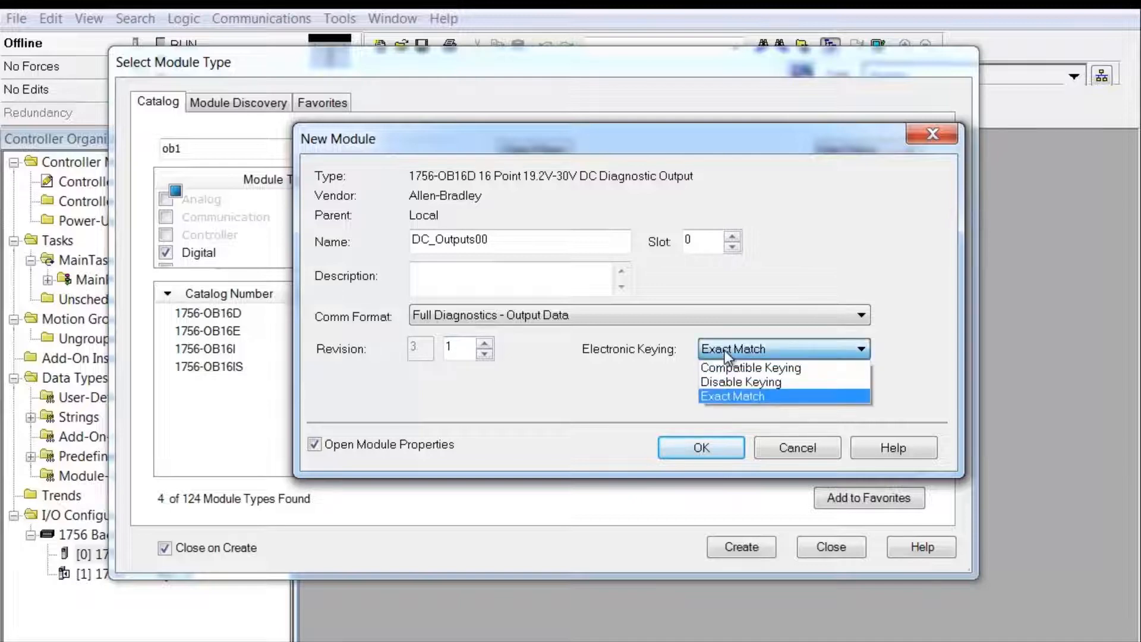
click(726, 365)
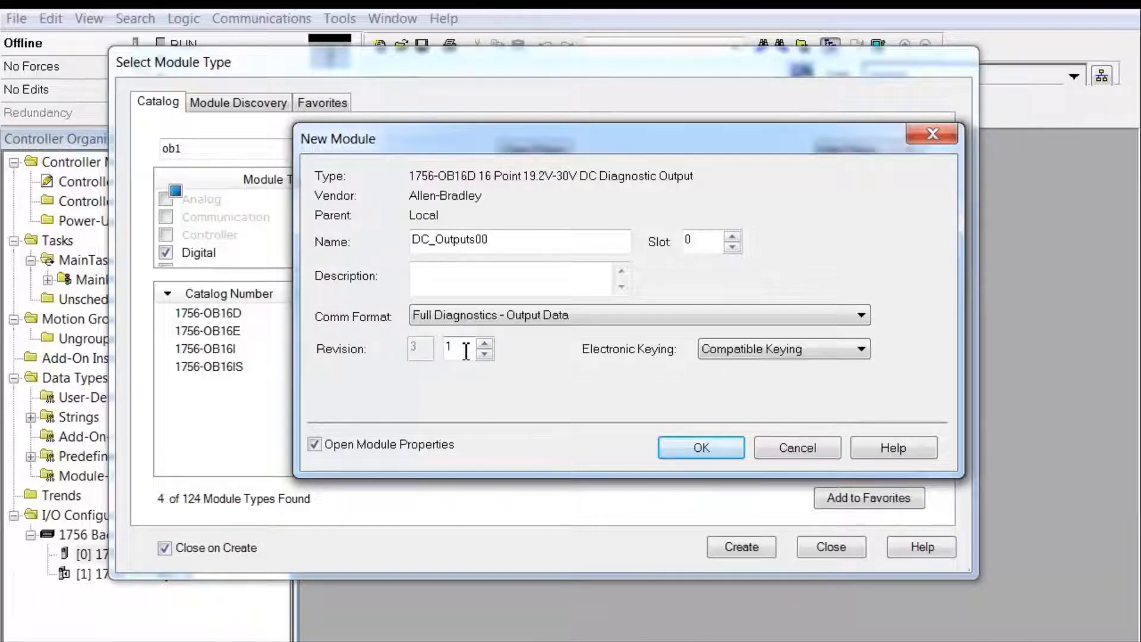
click(711, 352)
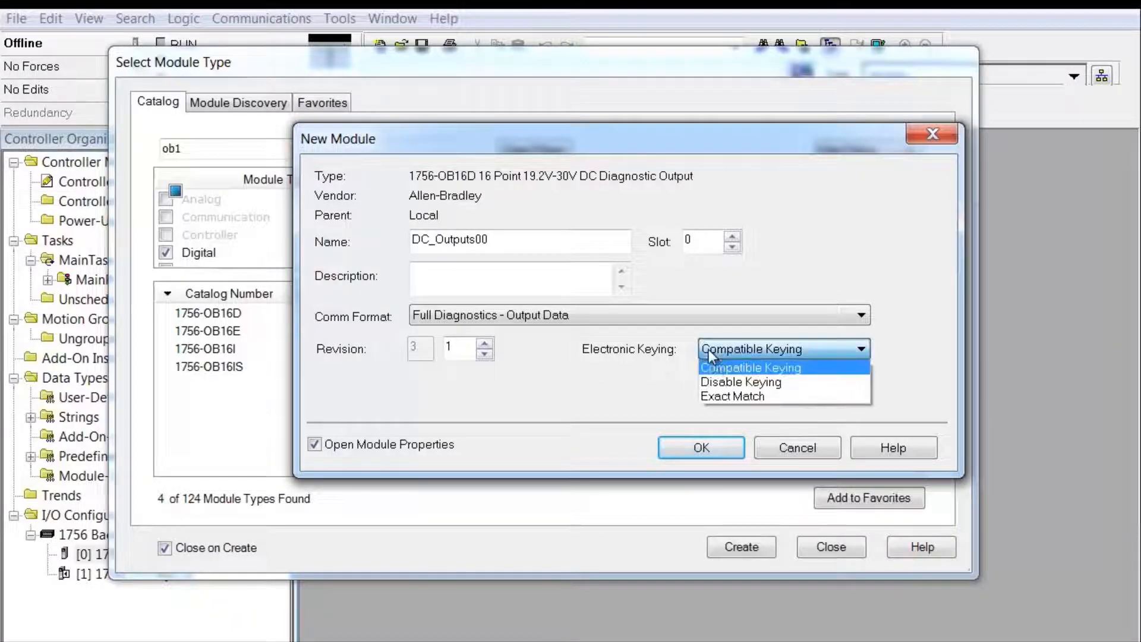
click(719, 383)
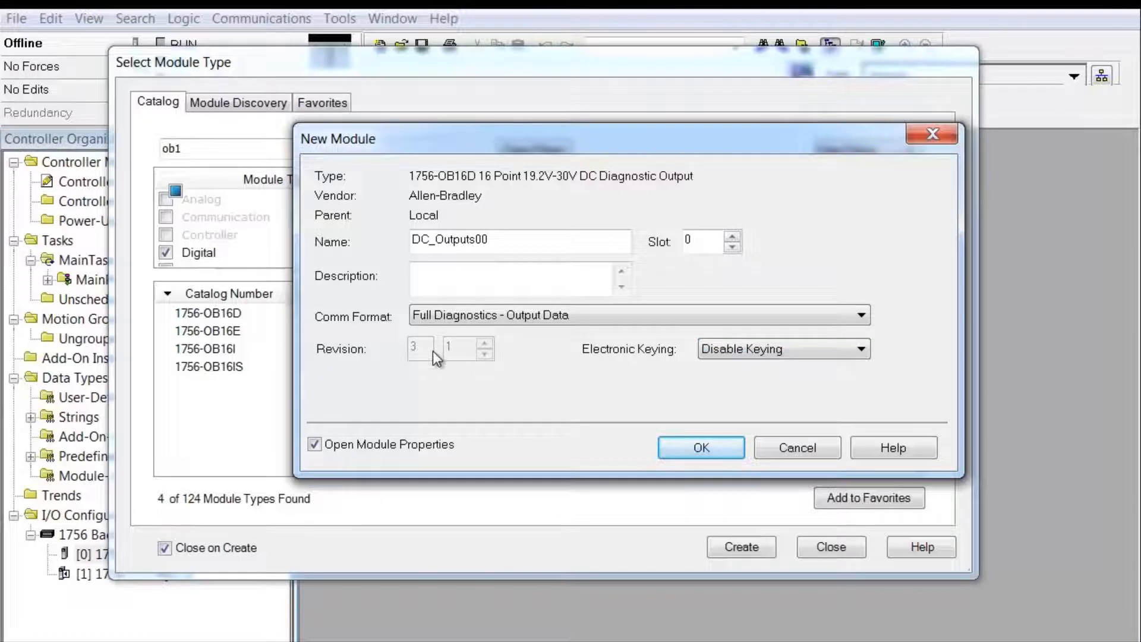
Set the electronic keying to Compatible Keying and finish creating the module in slot 0 with its properties opened.
click(724, 354)
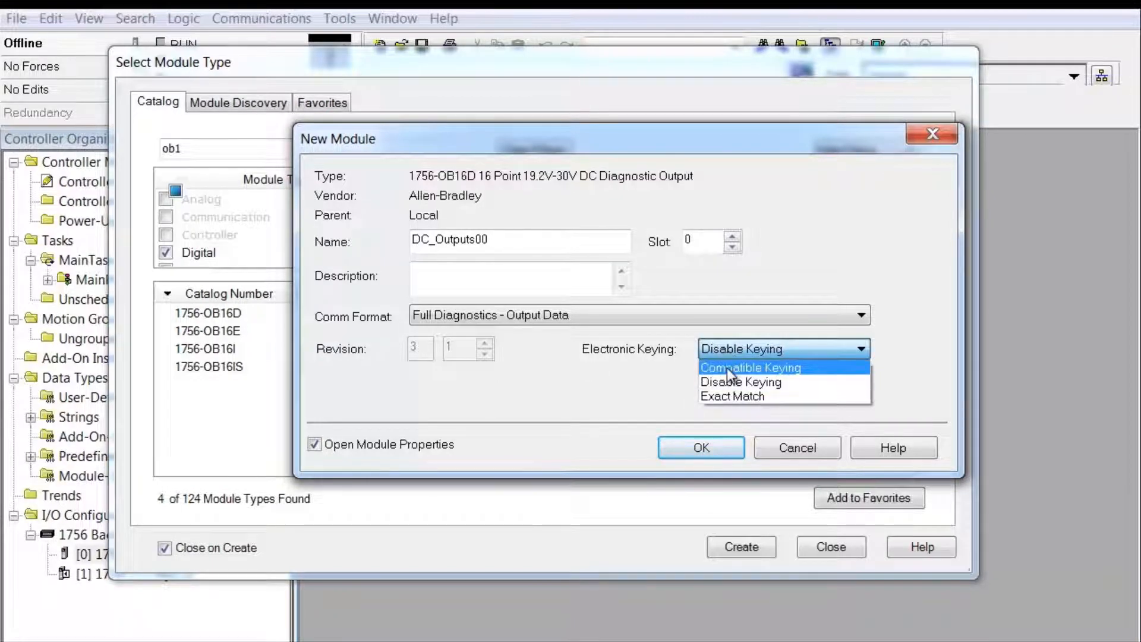
click(726, 369)
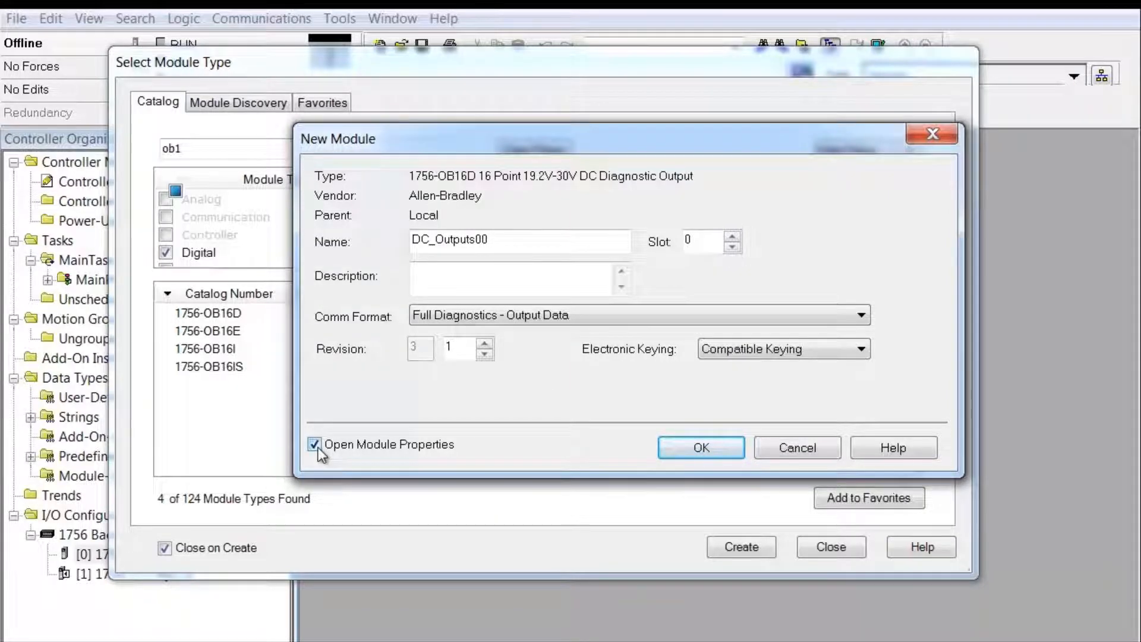
click(715, 445)
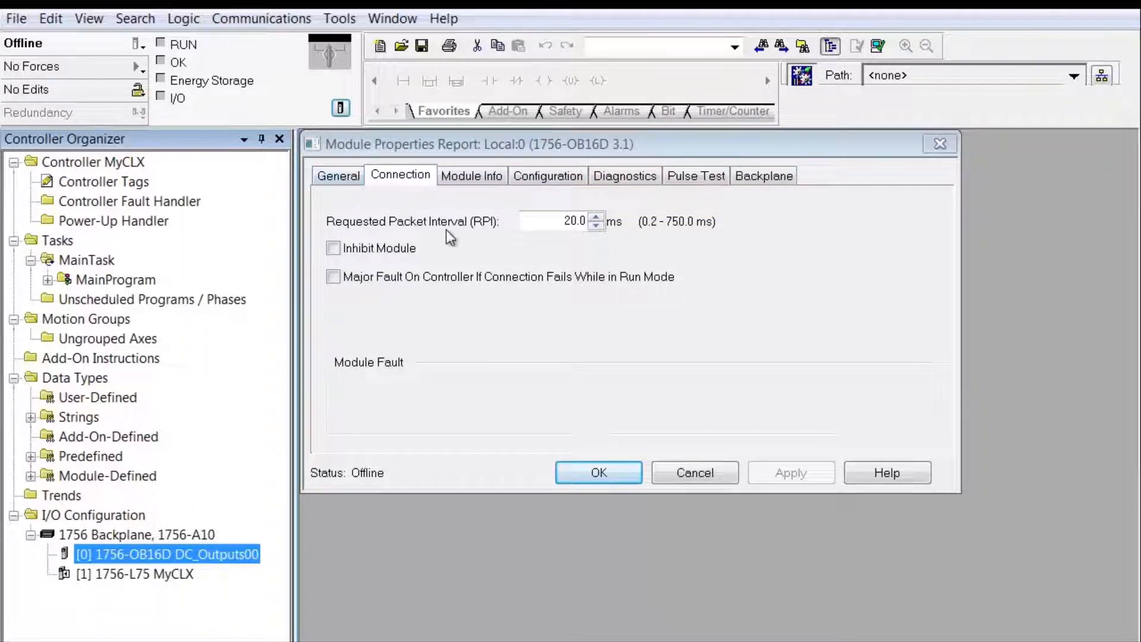
Review the output module's general and connection settings, switching the inhibit and major fault options on and back off.
click(337, 185)
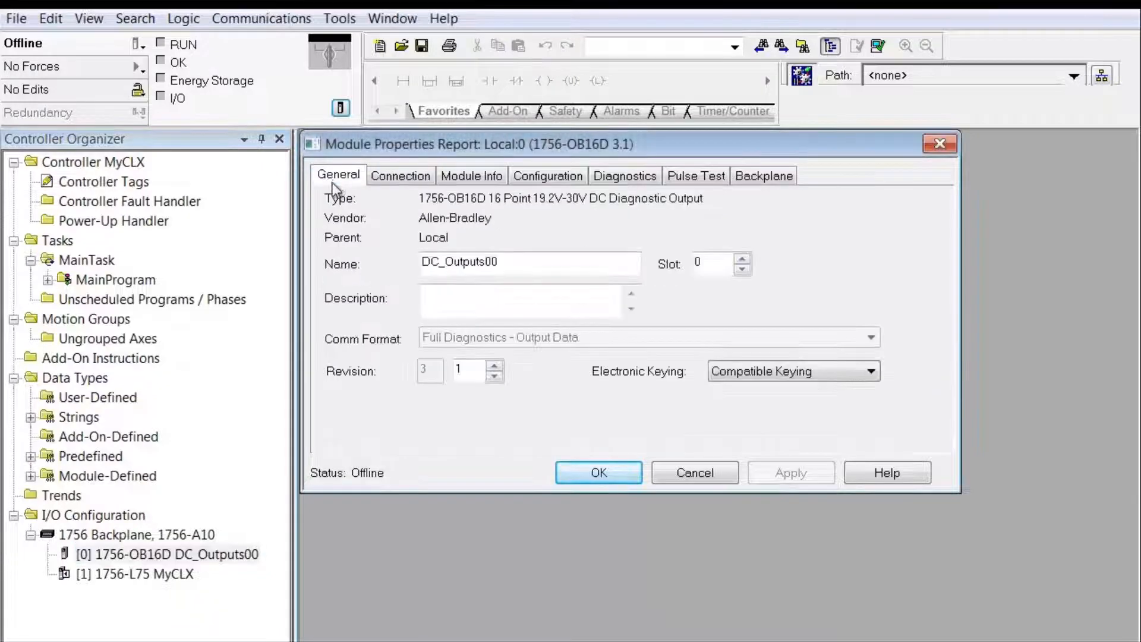
click(399, 184)
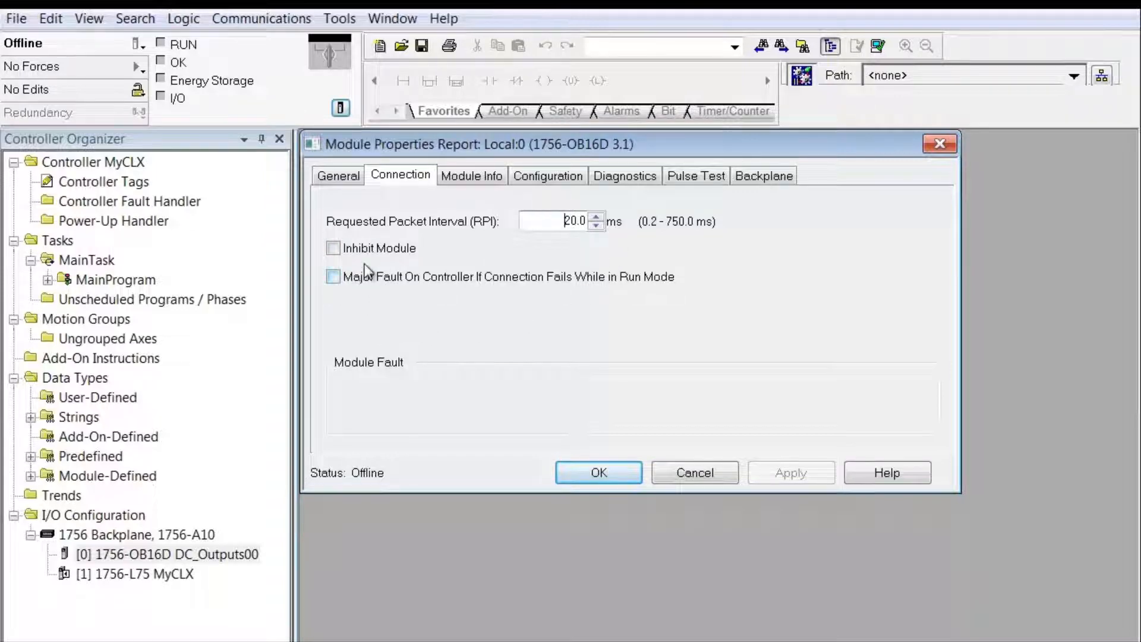
click(334, 248)
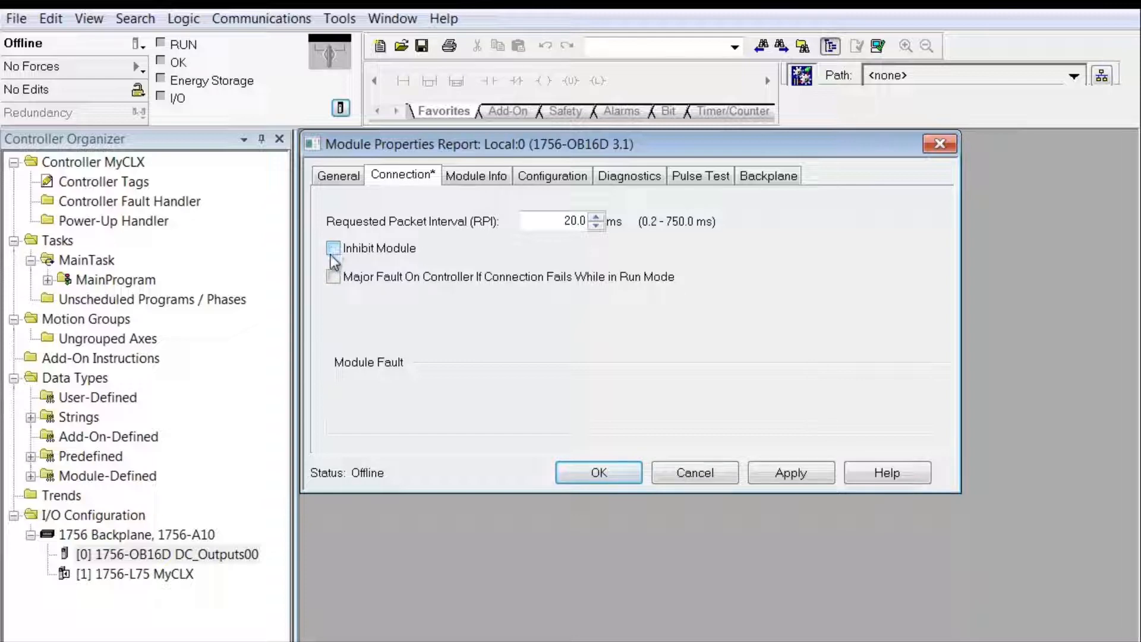
click(333, 277)
click(332, 277)
Review the output module's info and configuration, checking point 0's program mode and fault mode output state options while keeping both set to Off.
click(473, 177)
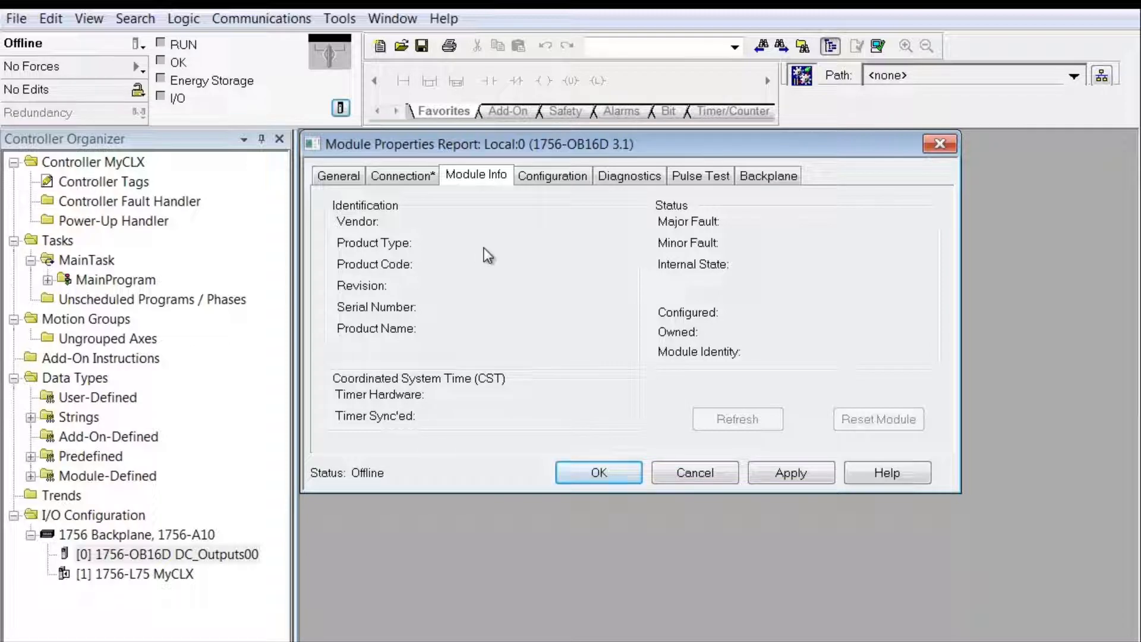
click(561, 177)
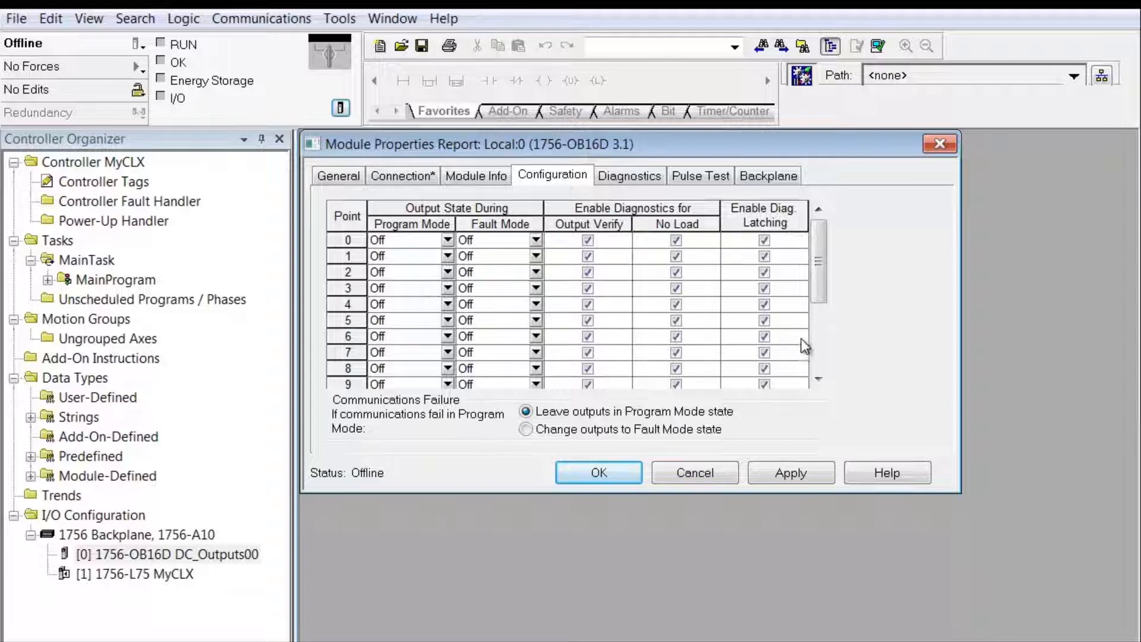
click(818, 359)
drag(818, 359, 819, 225)
click(448, 241)
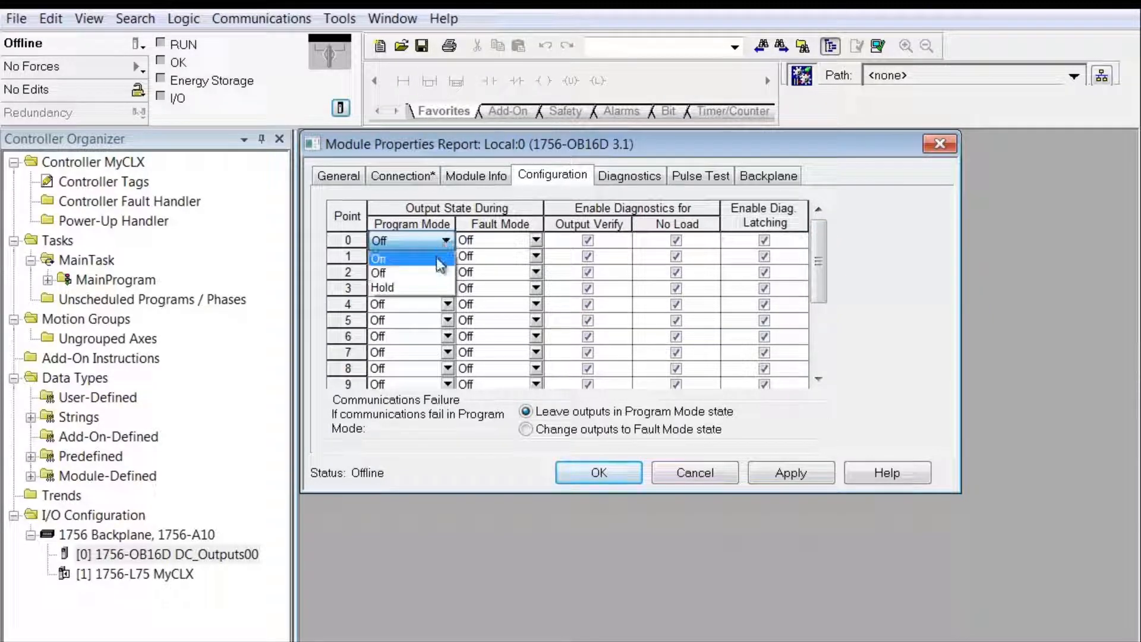
click(410, 272)
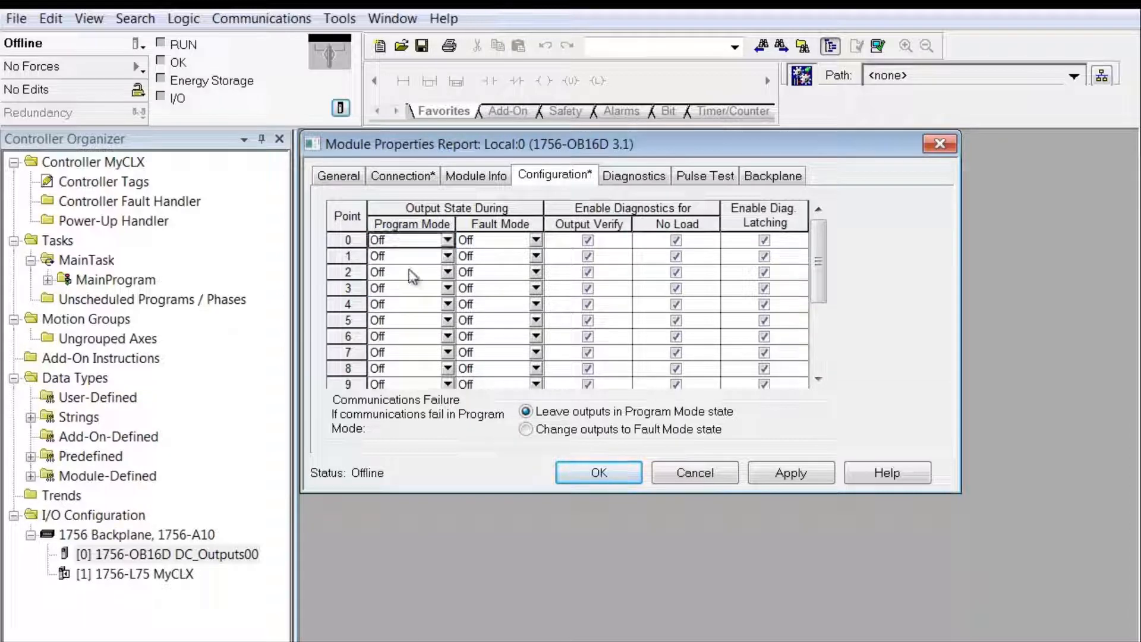
click(536, 241)
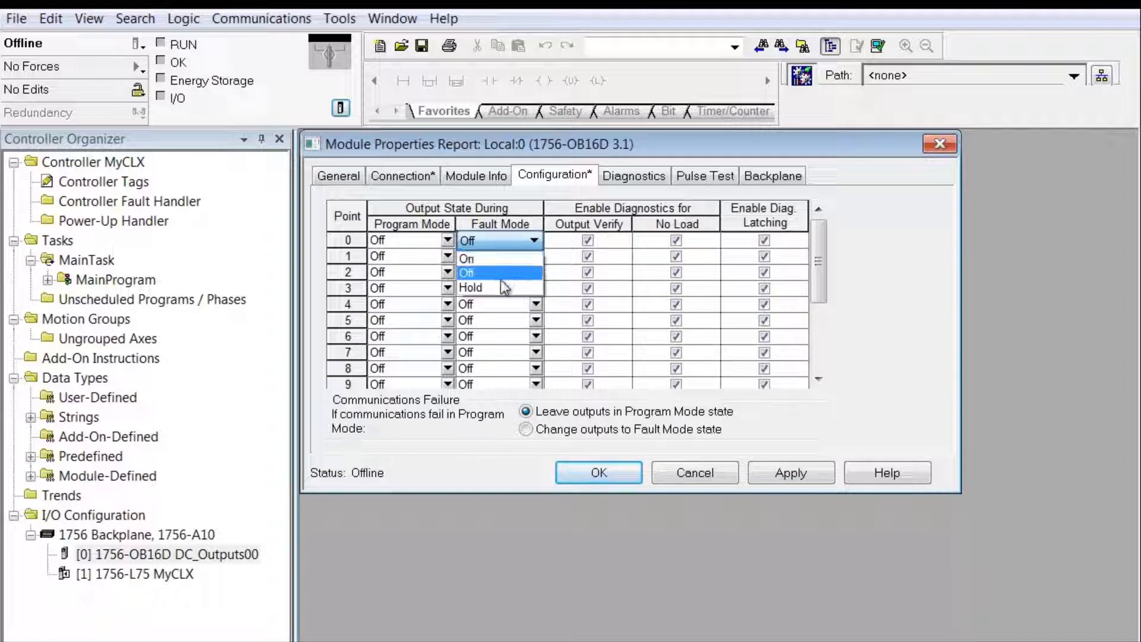
click(487, 240)
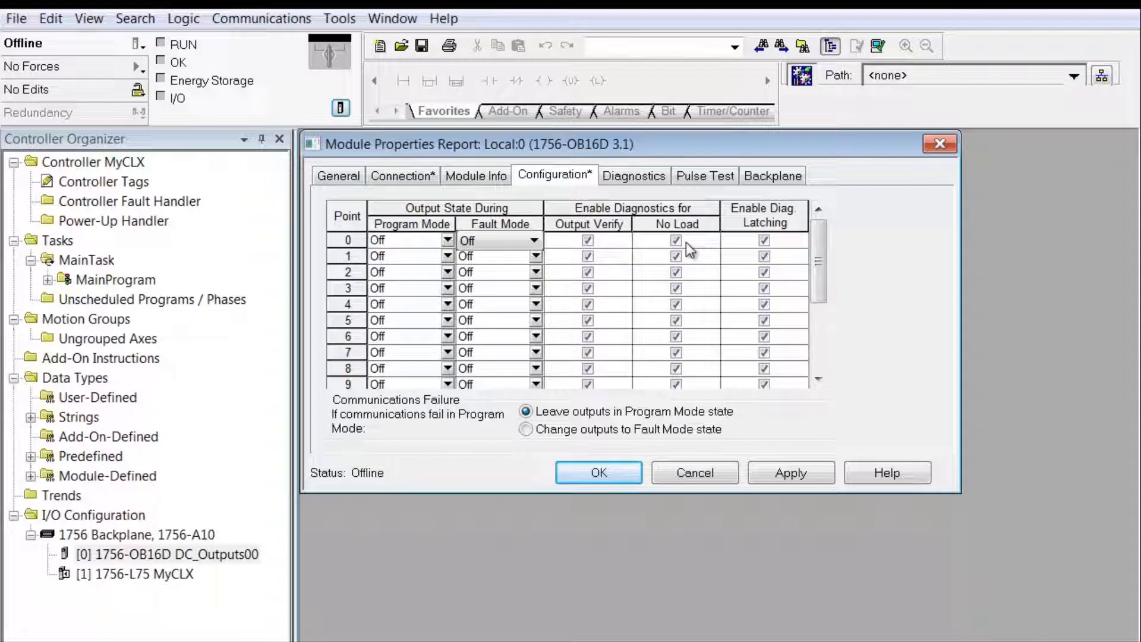
Examine the output module's diagnostics, pulse test and backplane settings, comparing them with the per-point diagnostic configuration.
click(635, 176)
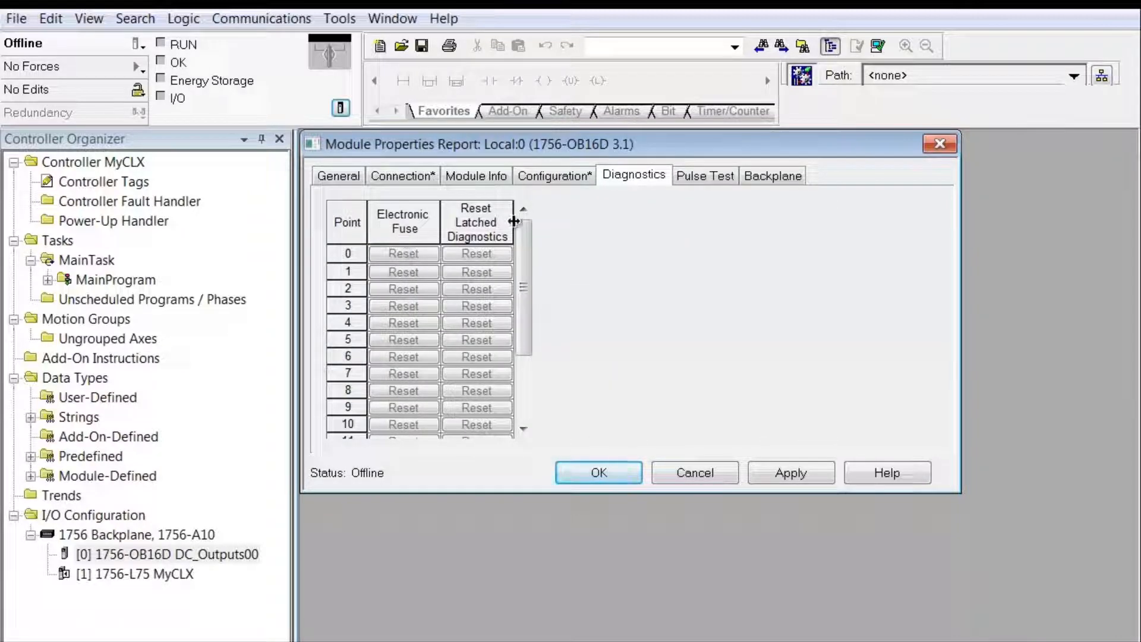
click(556, 176)
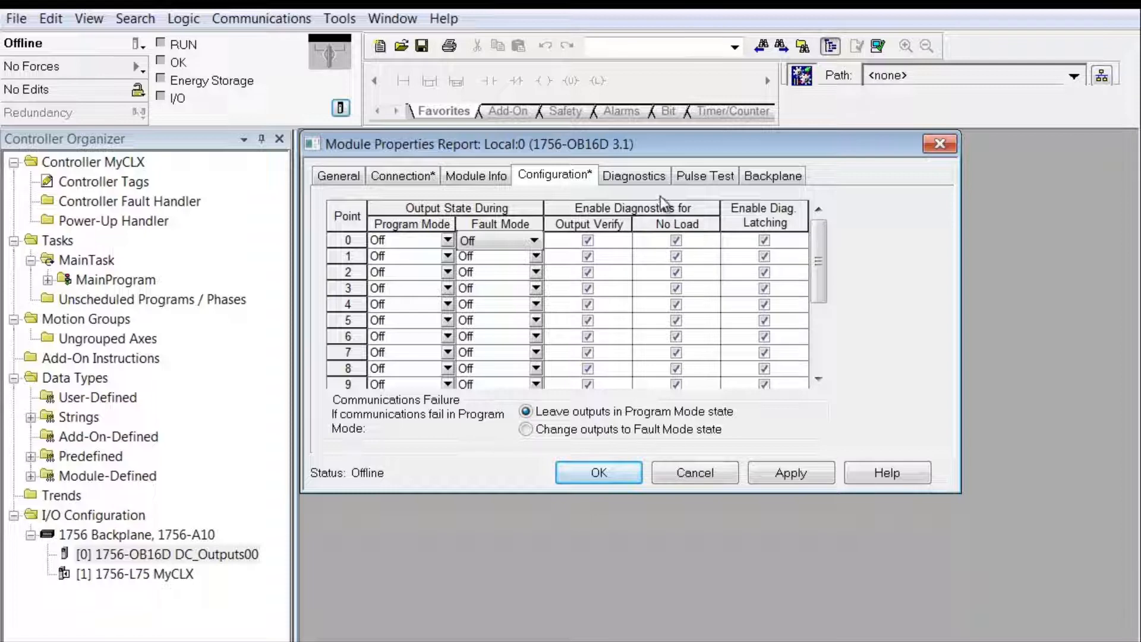
click(643, 180)
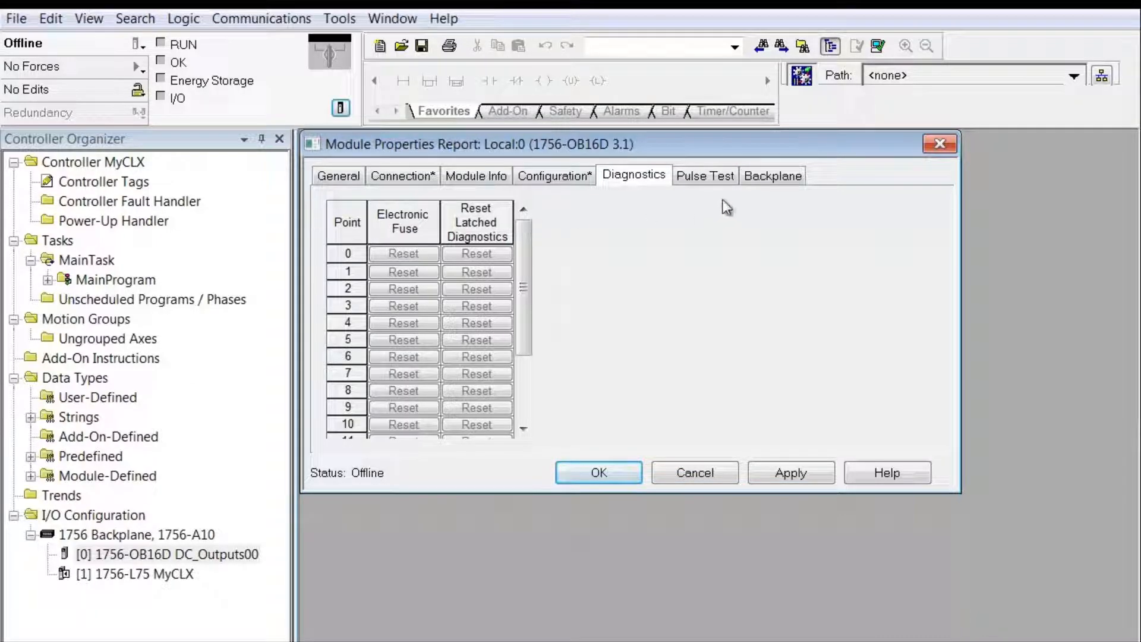
click(707, 174)
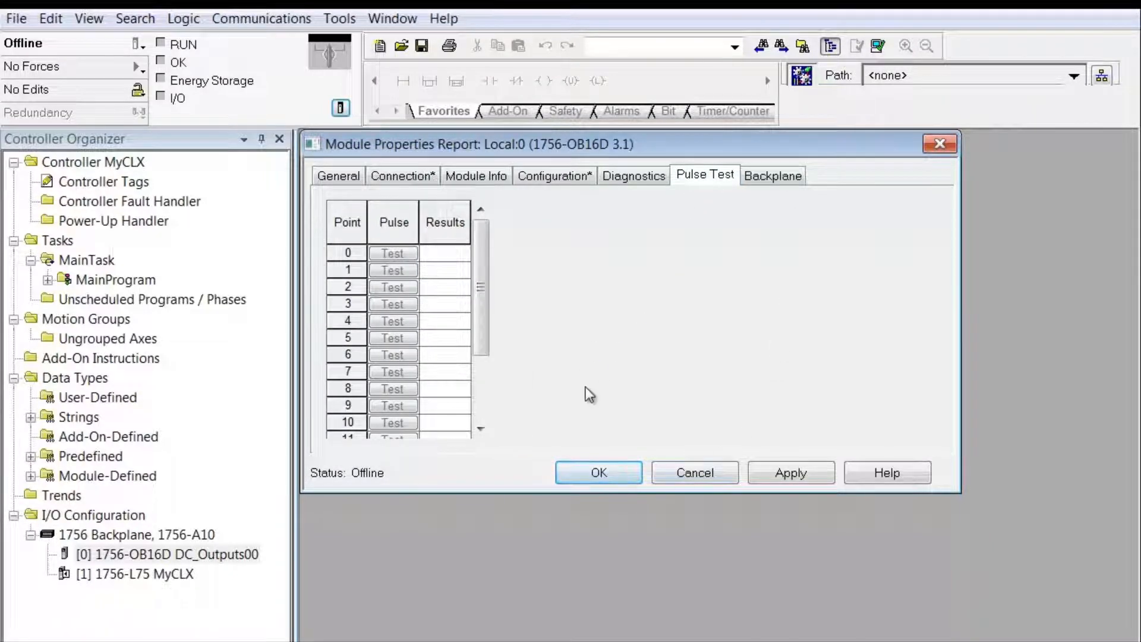
click(634, 181)
click(557, 178)
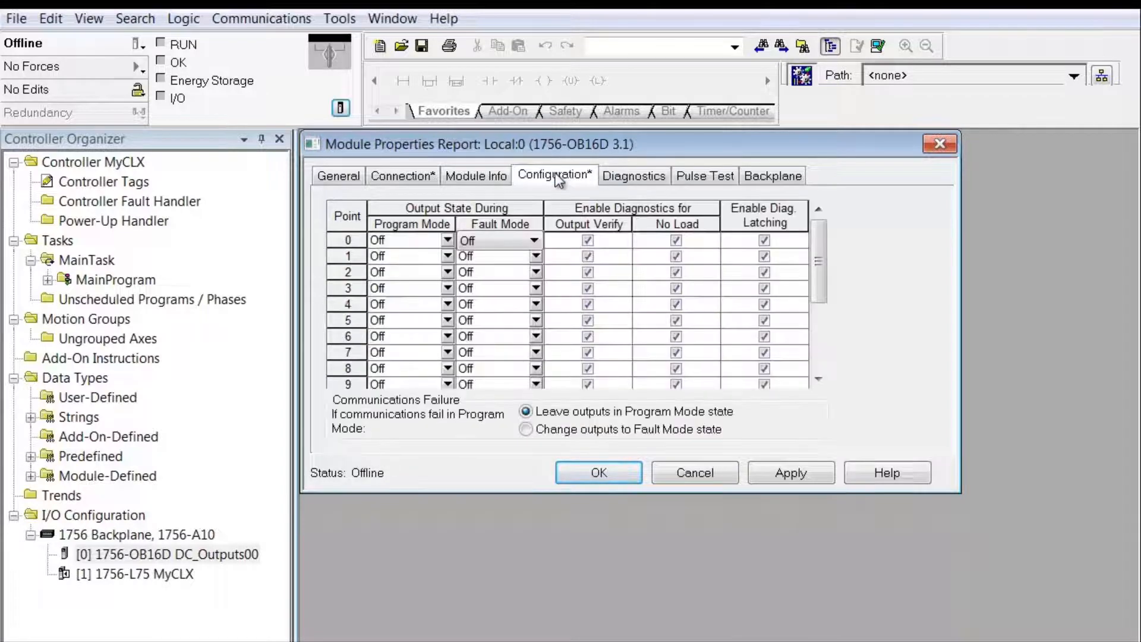
click(621, 178)
click(703, 180)
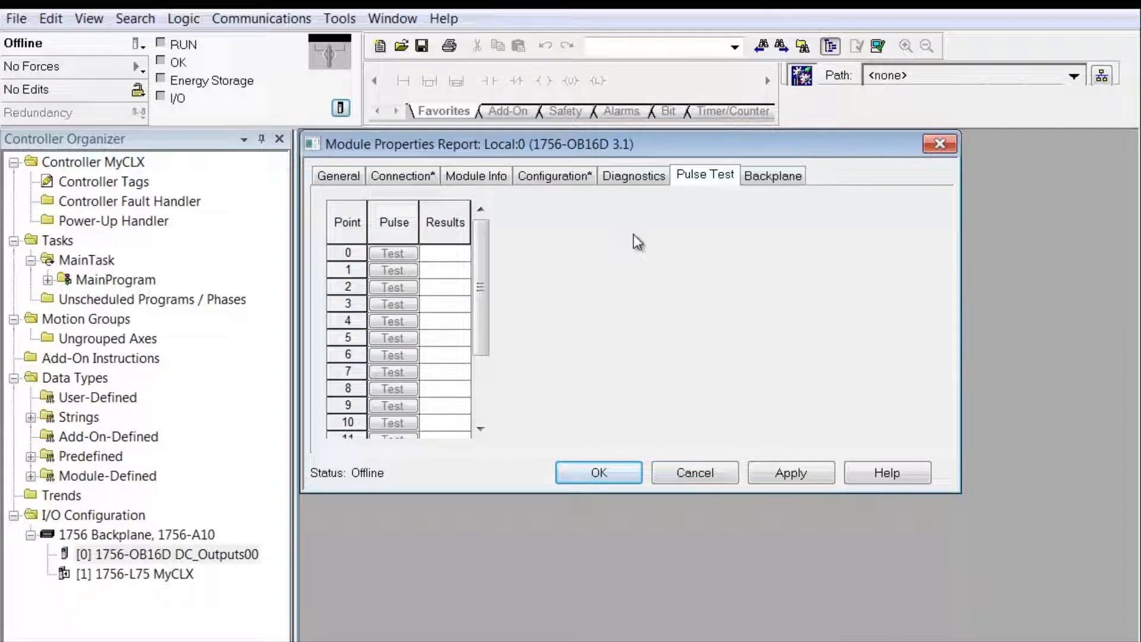
click(764, 178)
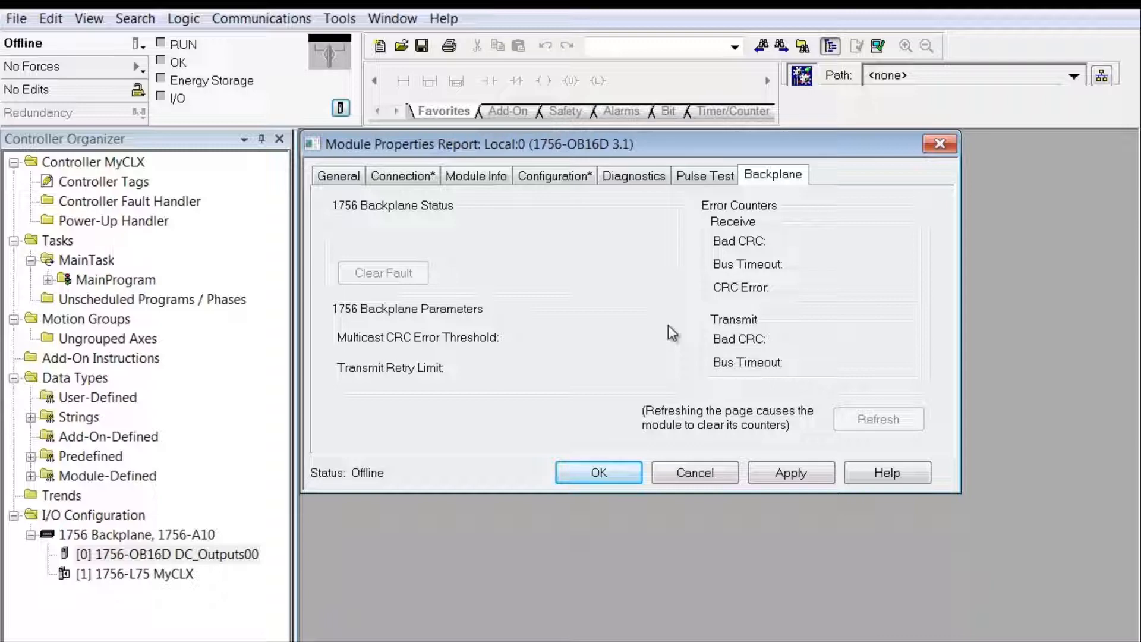
Apply the DC_Outputs00 module settings and close its properties.
click(813, 473)
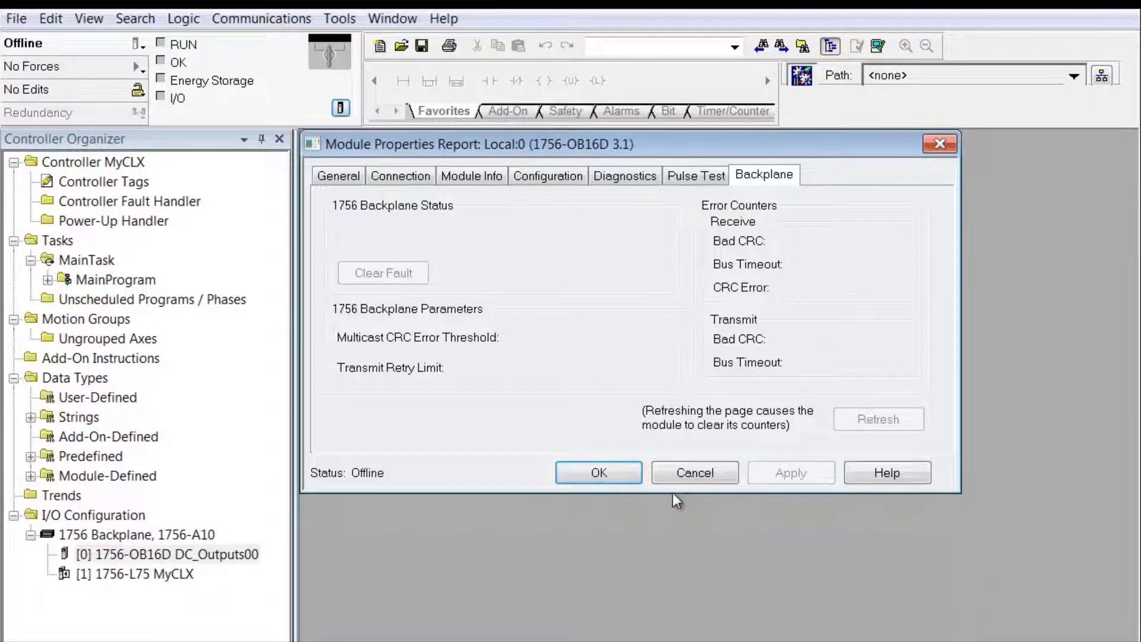
click(581, 470)
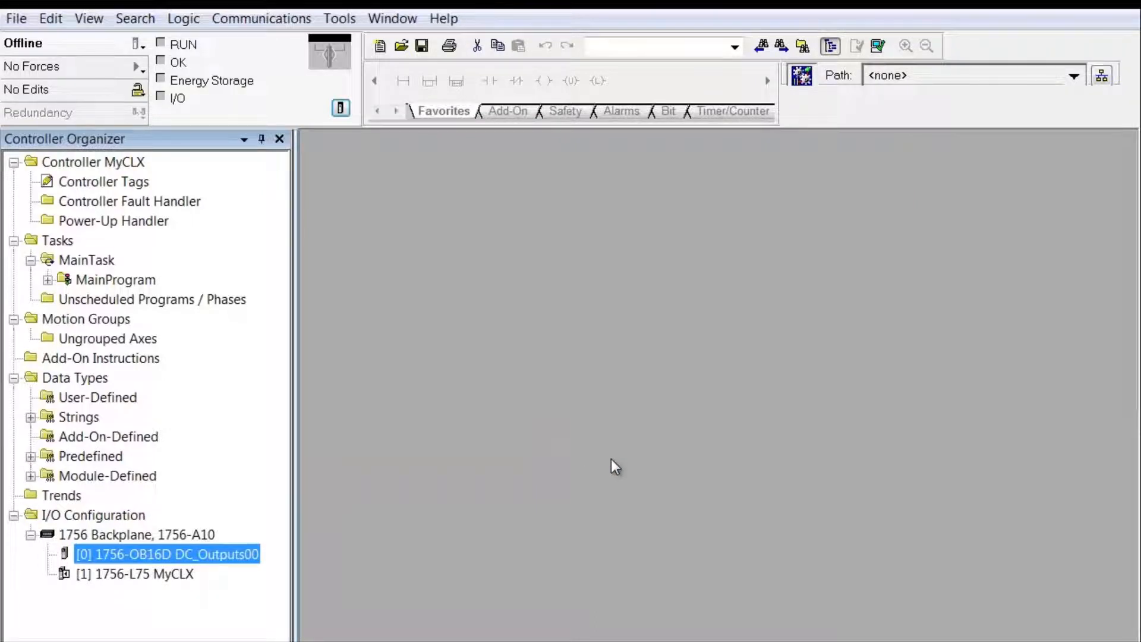
click(660, 493)
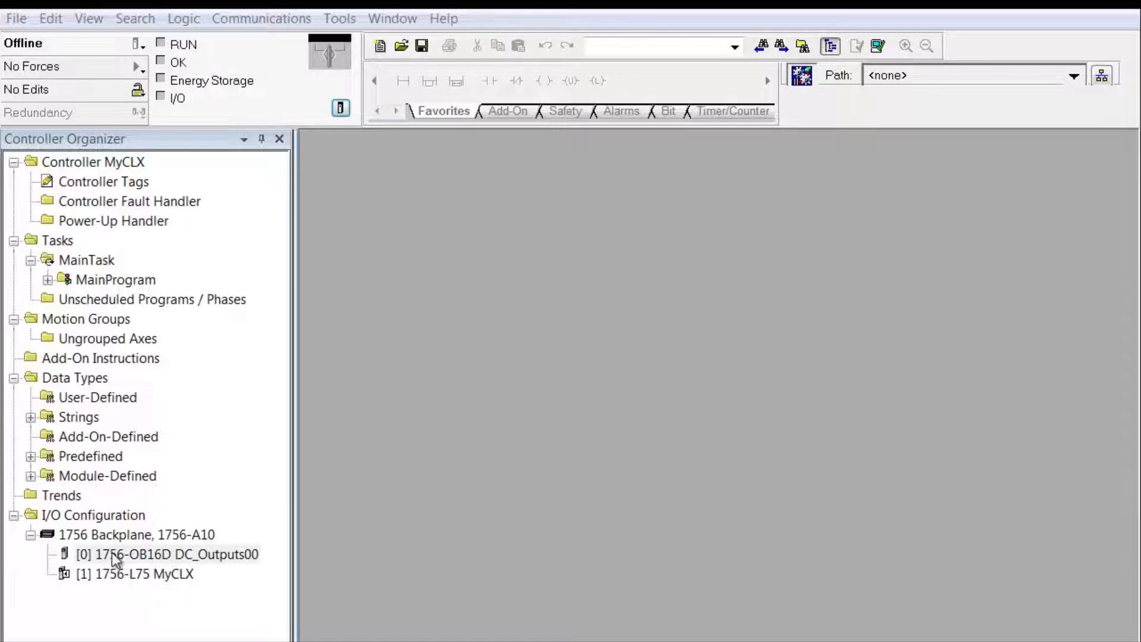
Examine the members of the module-defined data types AB:1756_DO:O:0, AB:1756_DO_DC_Diag:C:0 and AB:1756_DO_DC_Diag:I:0, closing their definitions when done.
click(30, 476)
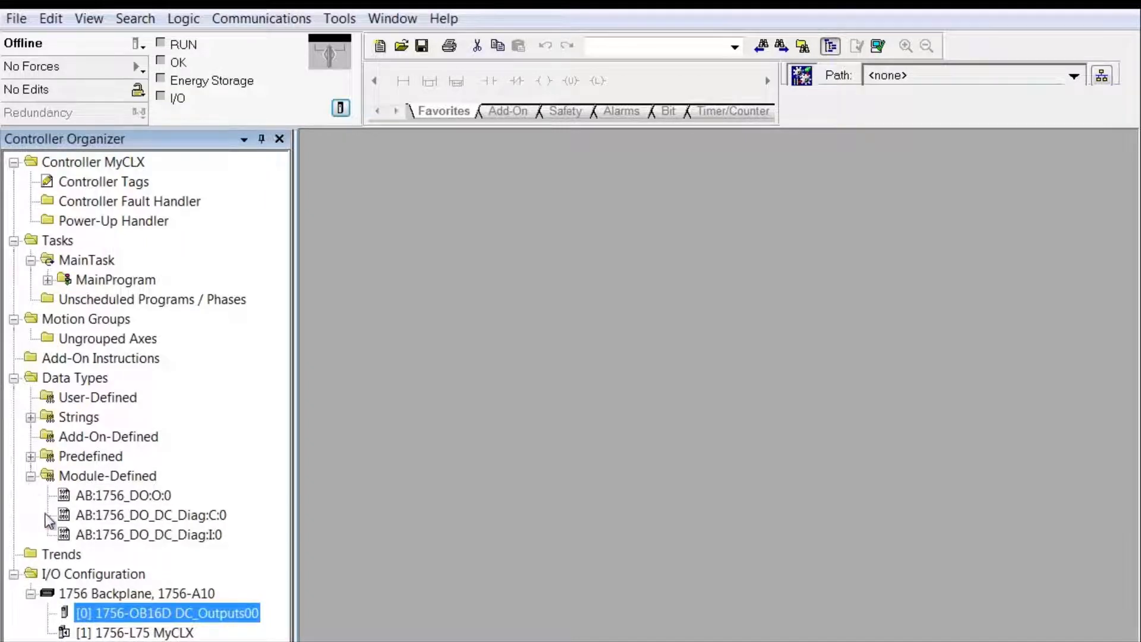
double_click(114, 497)
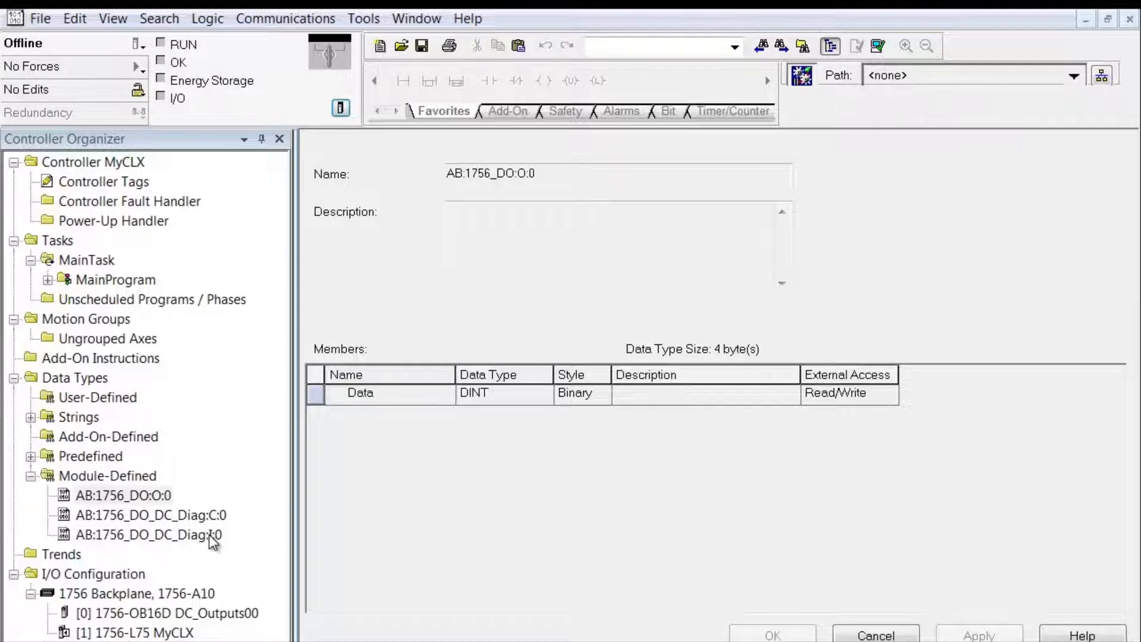
double_click(196, 514)
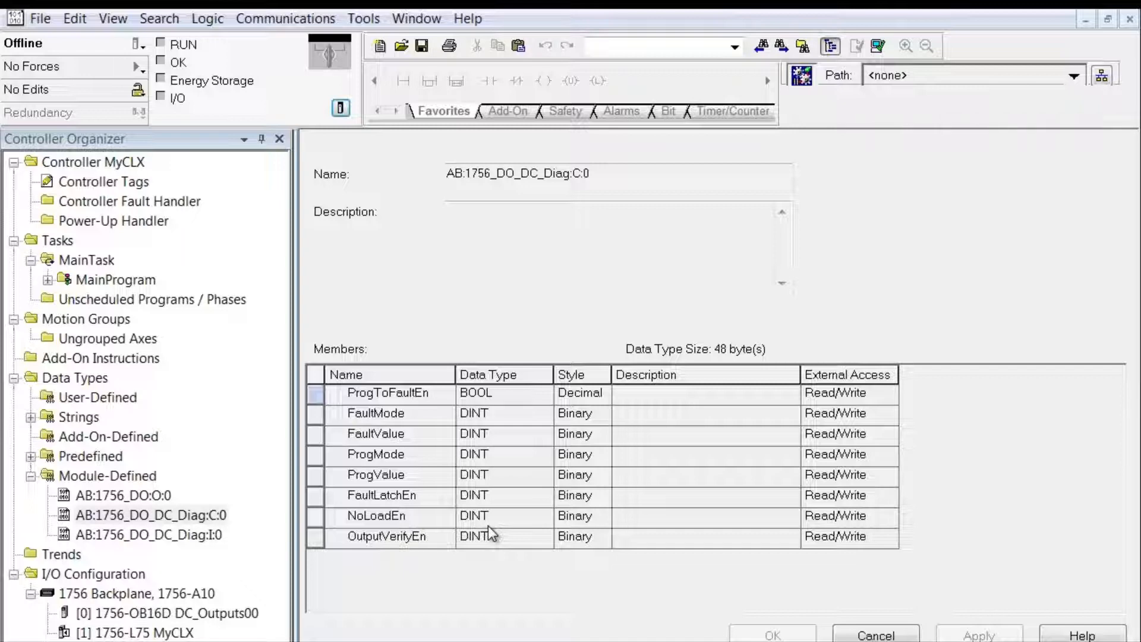
click(876, 634)
click(853, 613)
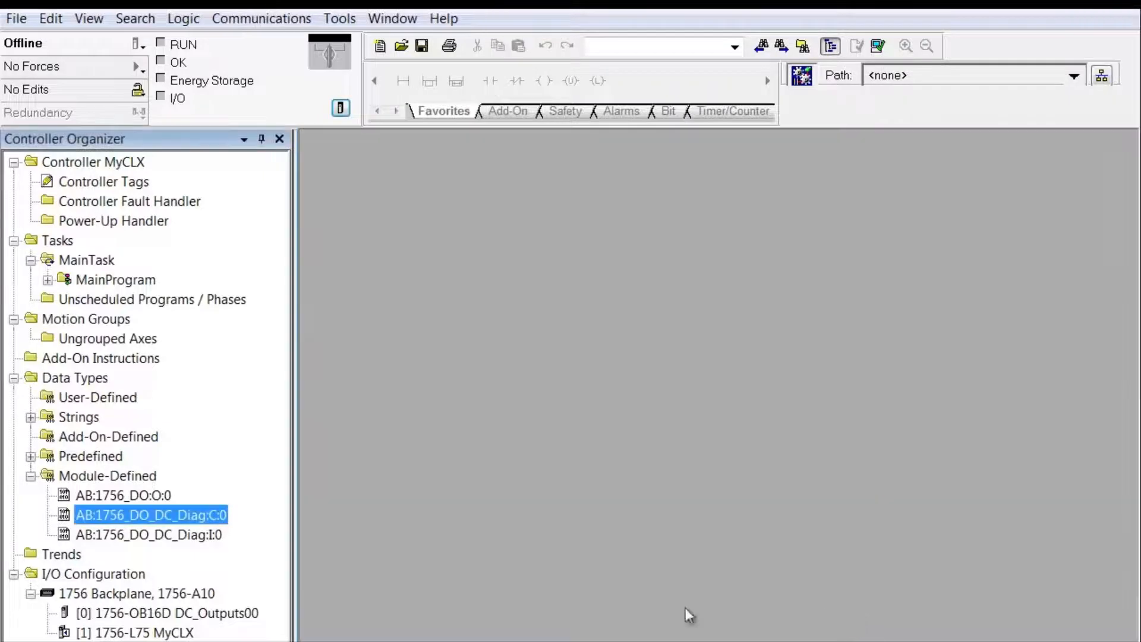
double_click(198, 534)
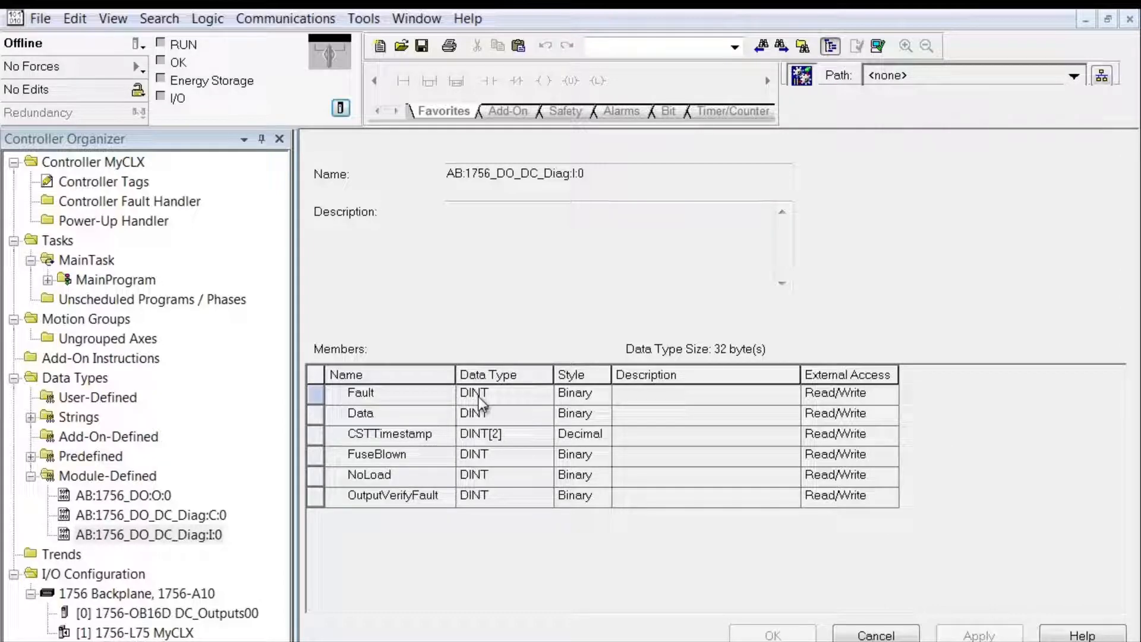
click(31, 476)
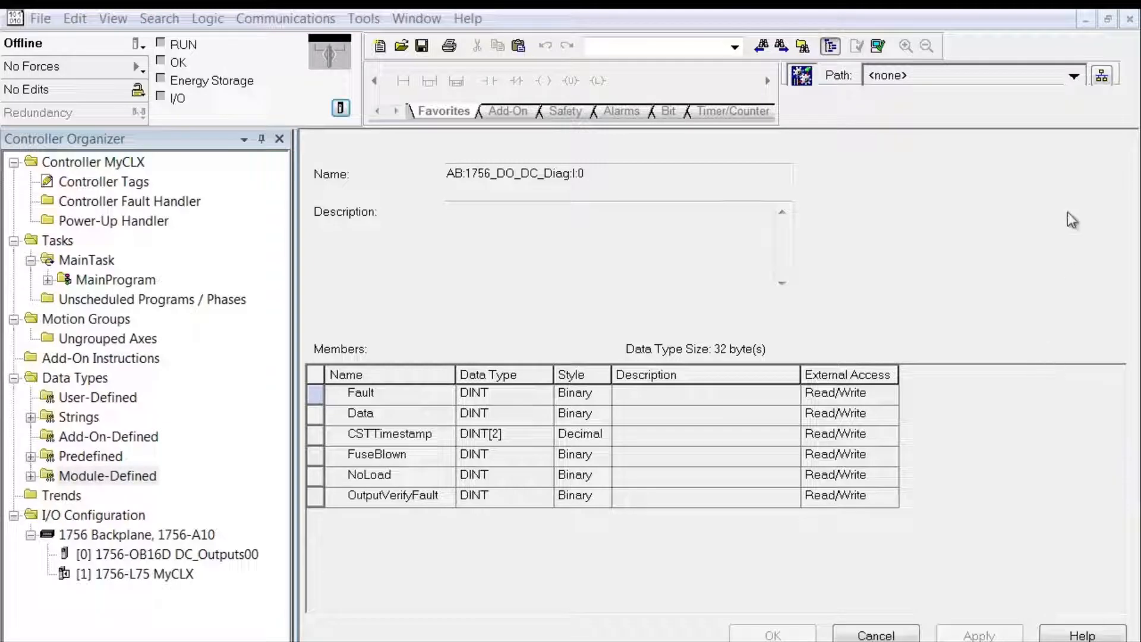
click(891, 634)
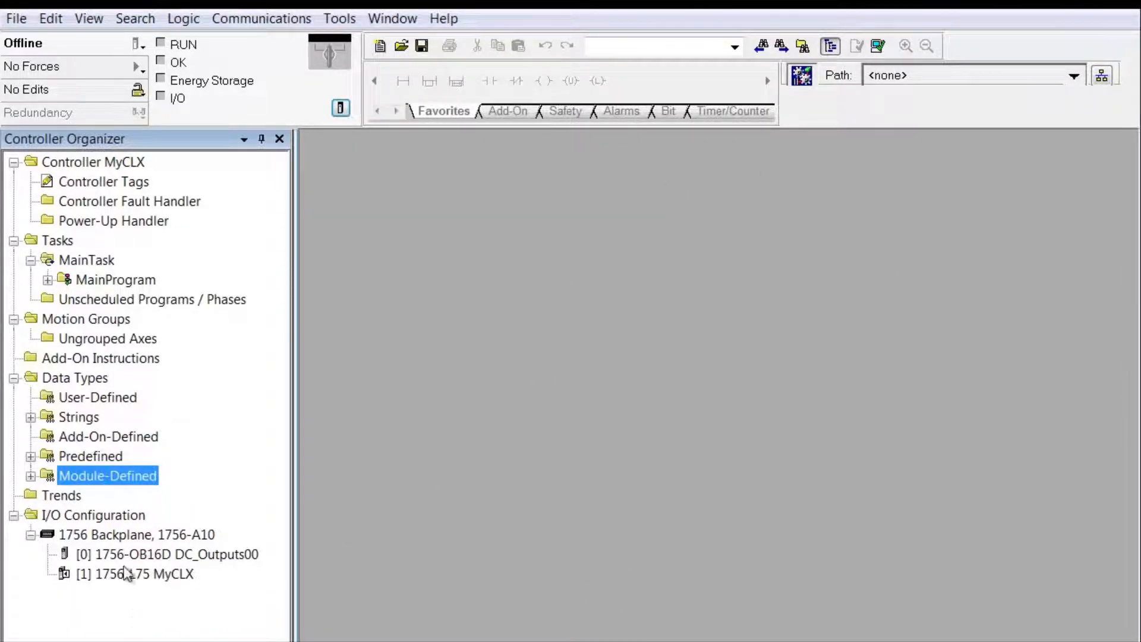
Start a new 1756-IB16D DC diagnostic input module on the 1756 backplane with major revision 3.
right_click(118, 534)
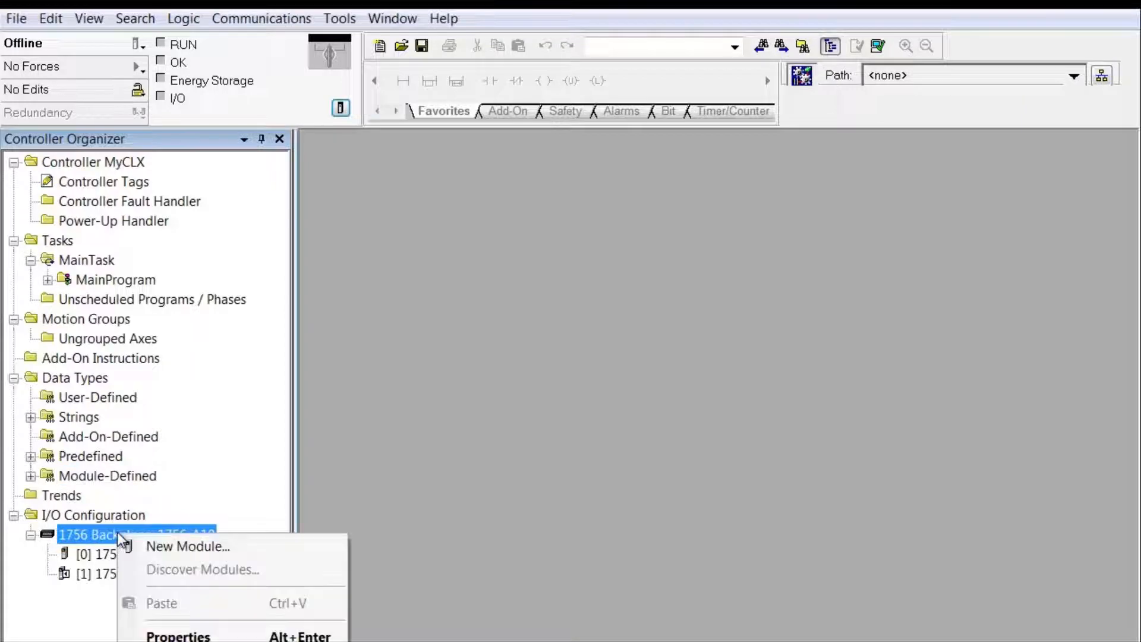
click(165, 547)
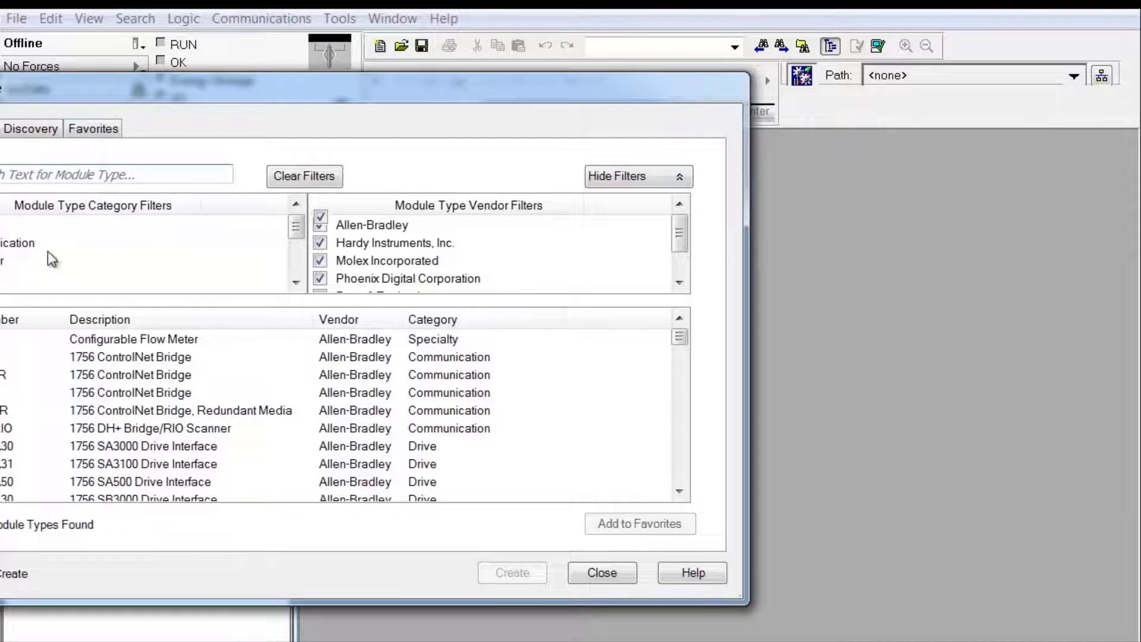
click(3, 178)
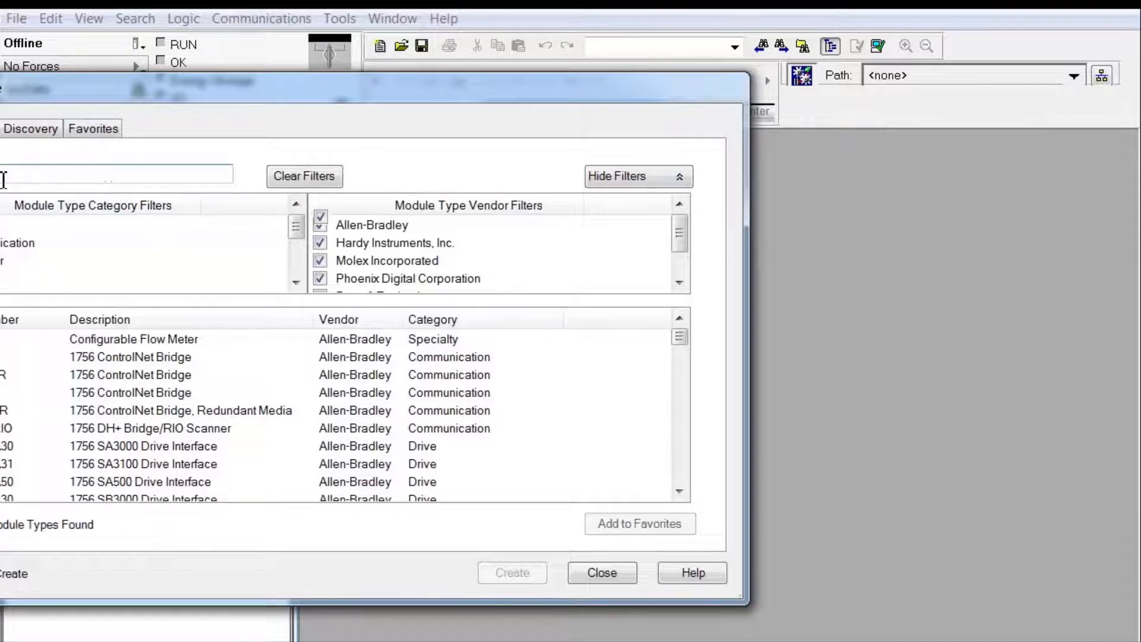
text(b)
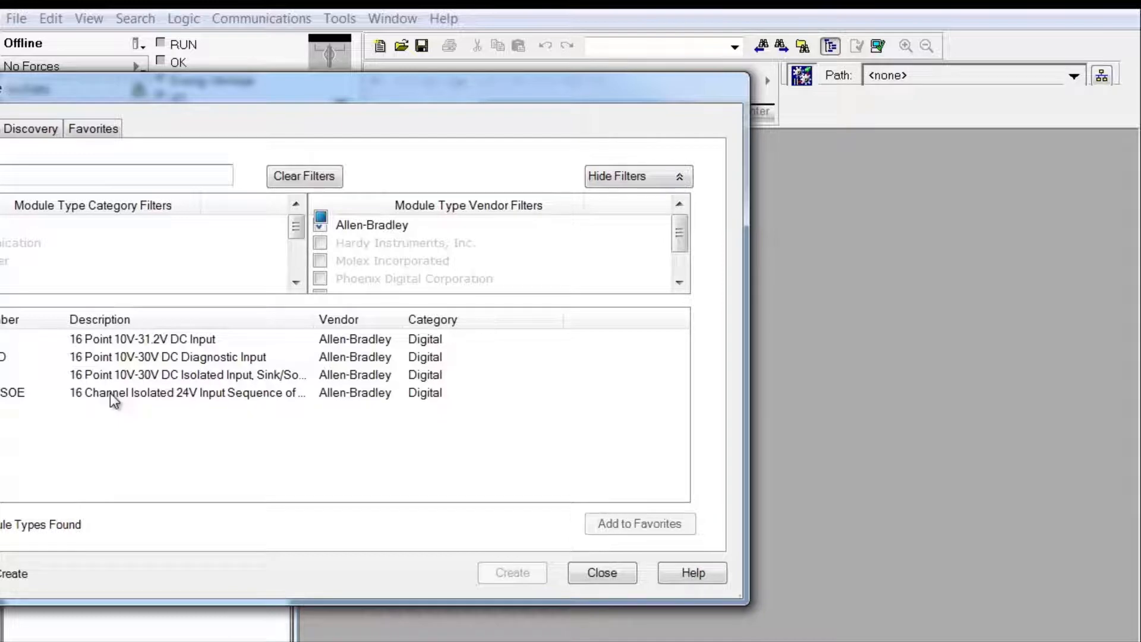
double_click(112, 357)
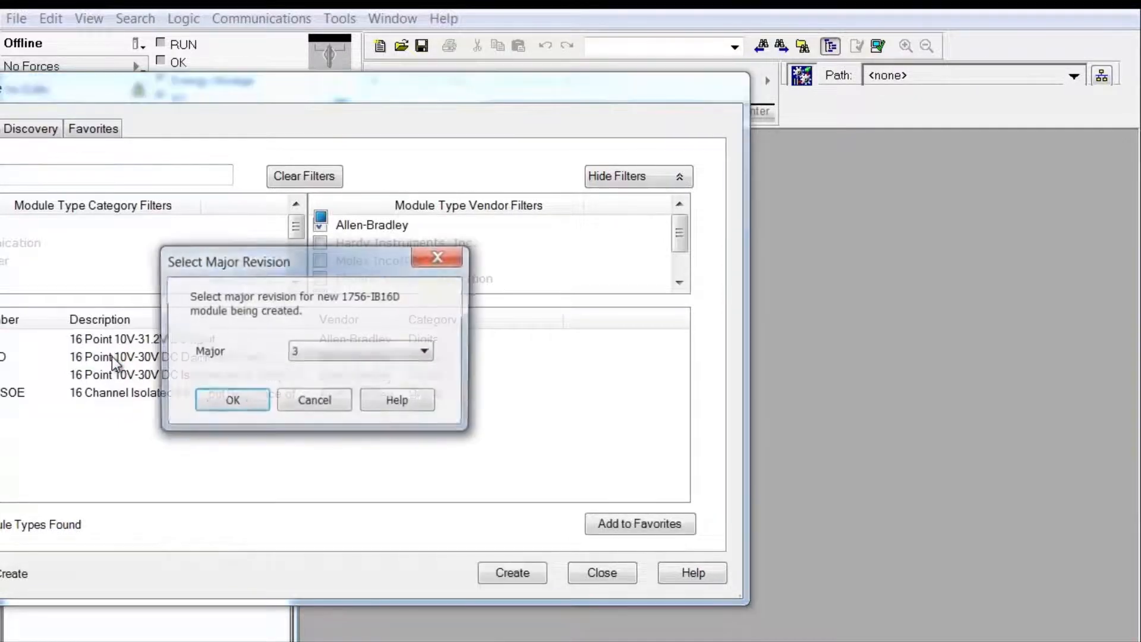
click(247, 405)
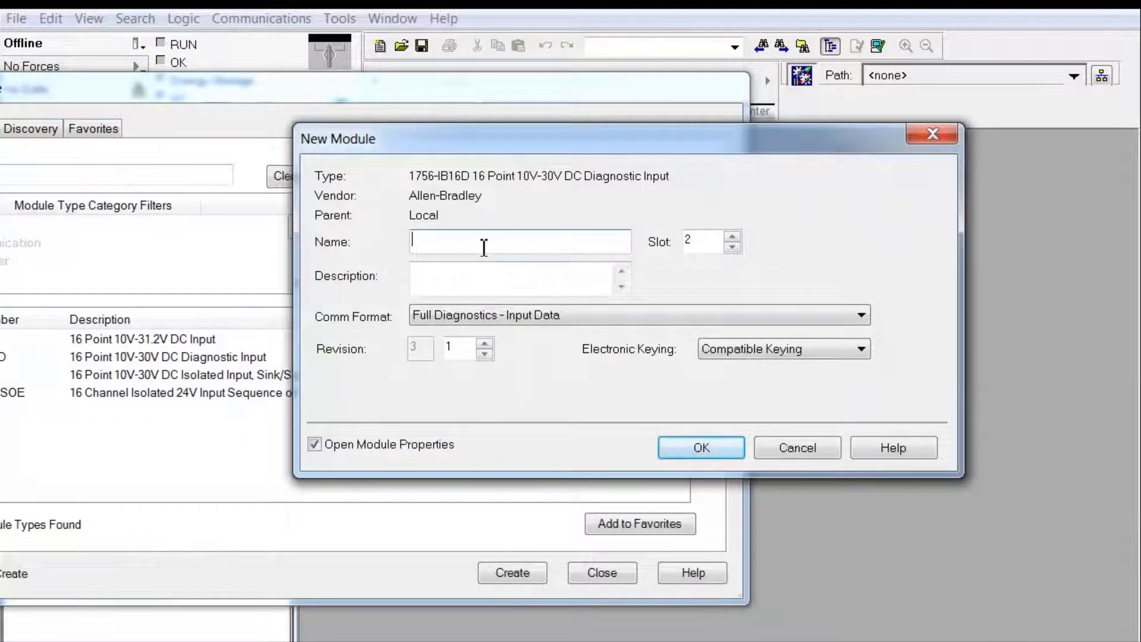
Name the input module DC_Inputs02 and finish creating it in slot 2 with its properties opened.
click(483, 245)
text(DC_Inputs)
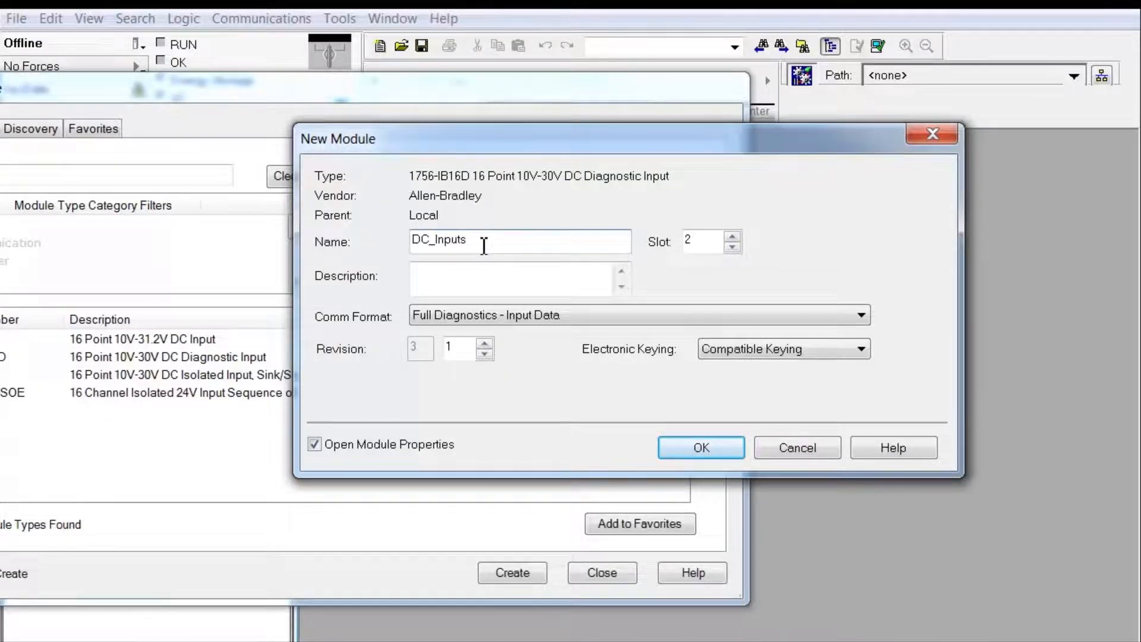
text(02)
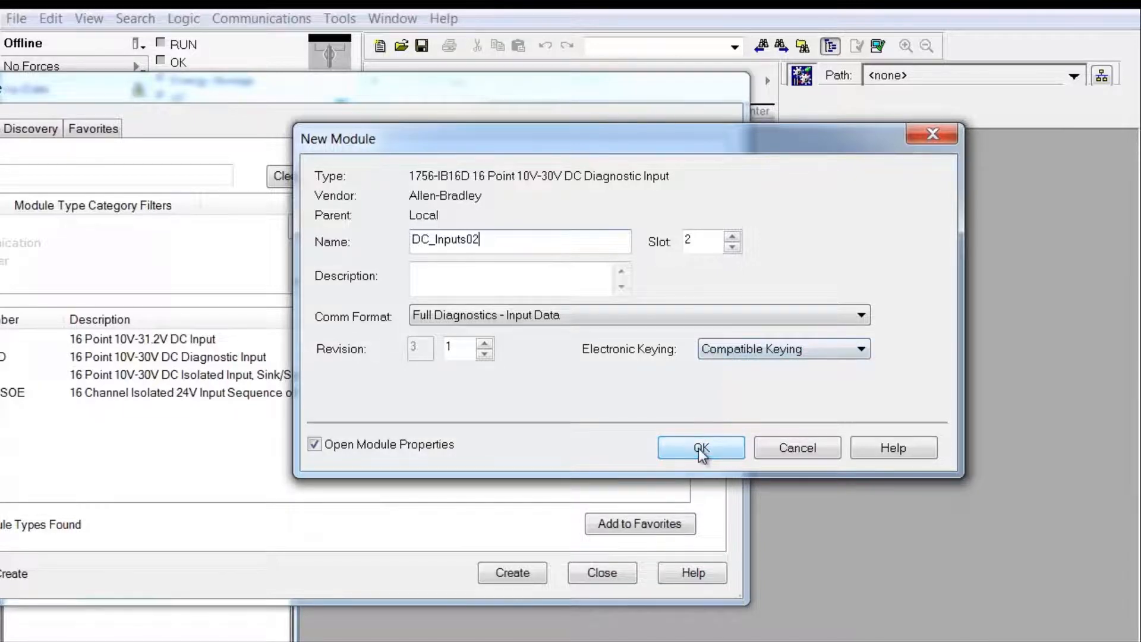
click(314, 444)
click(323, 444)
click(671, 448)
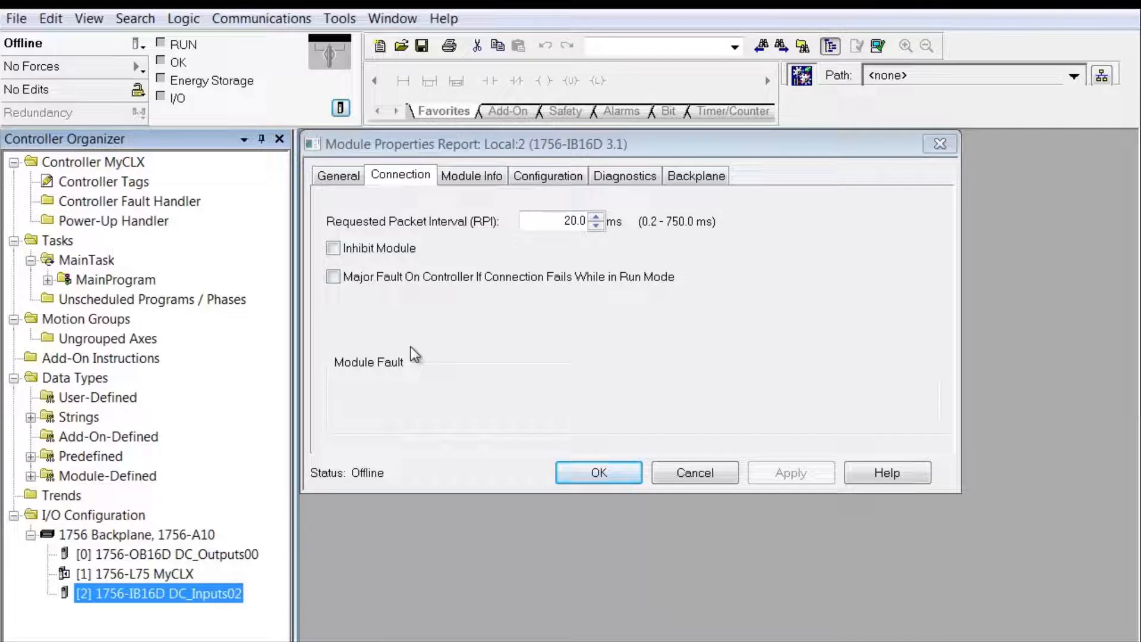
Review the general, connection, module identification and point configuration settings of the DC_Inputs02 module.
click(340, 176)
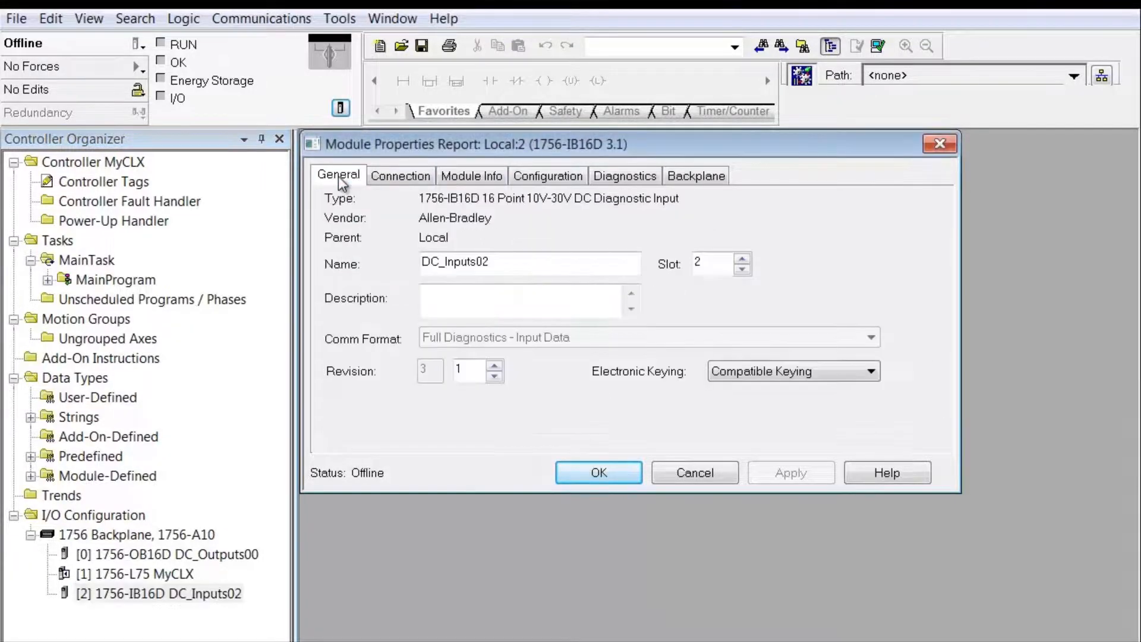
click(418, 177)
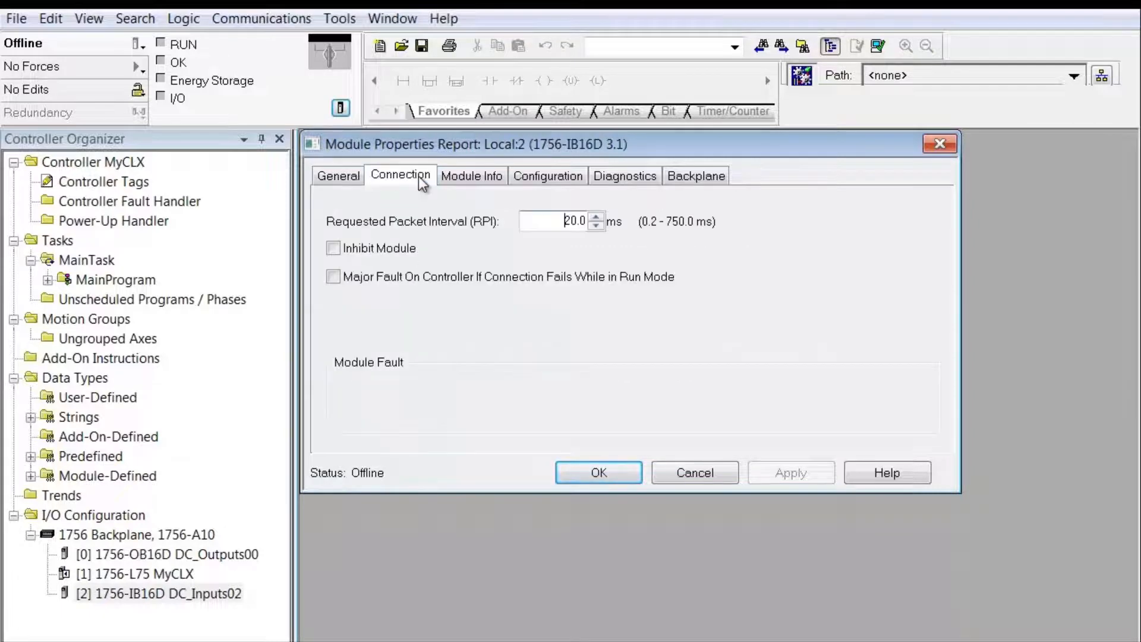
click(459, 177)
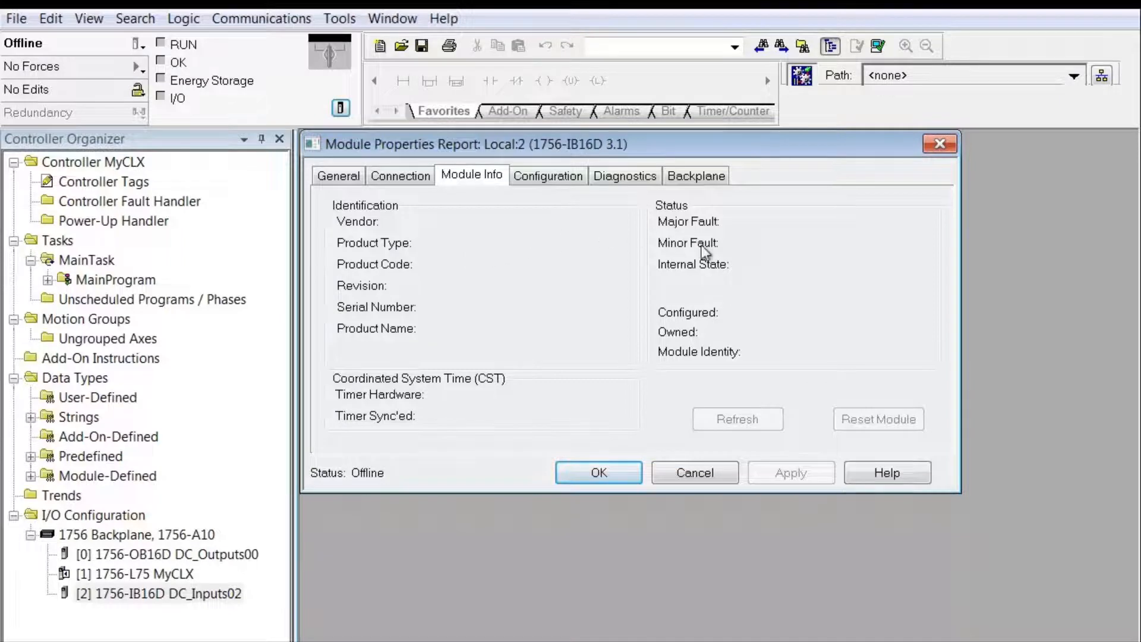
click(558, 178)
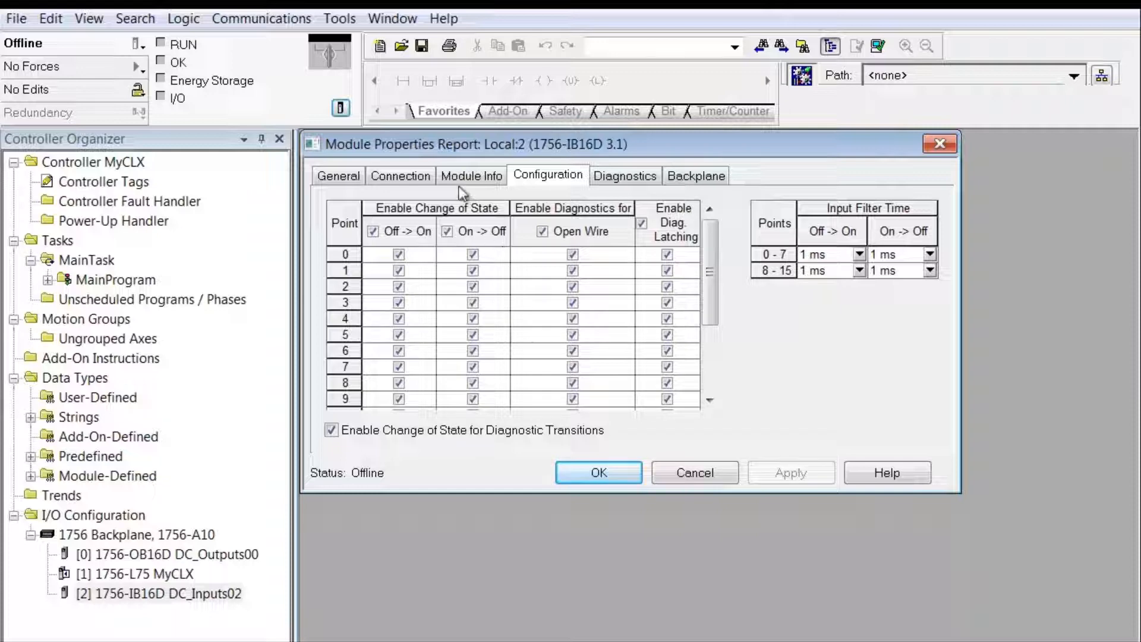
click(427, 177)
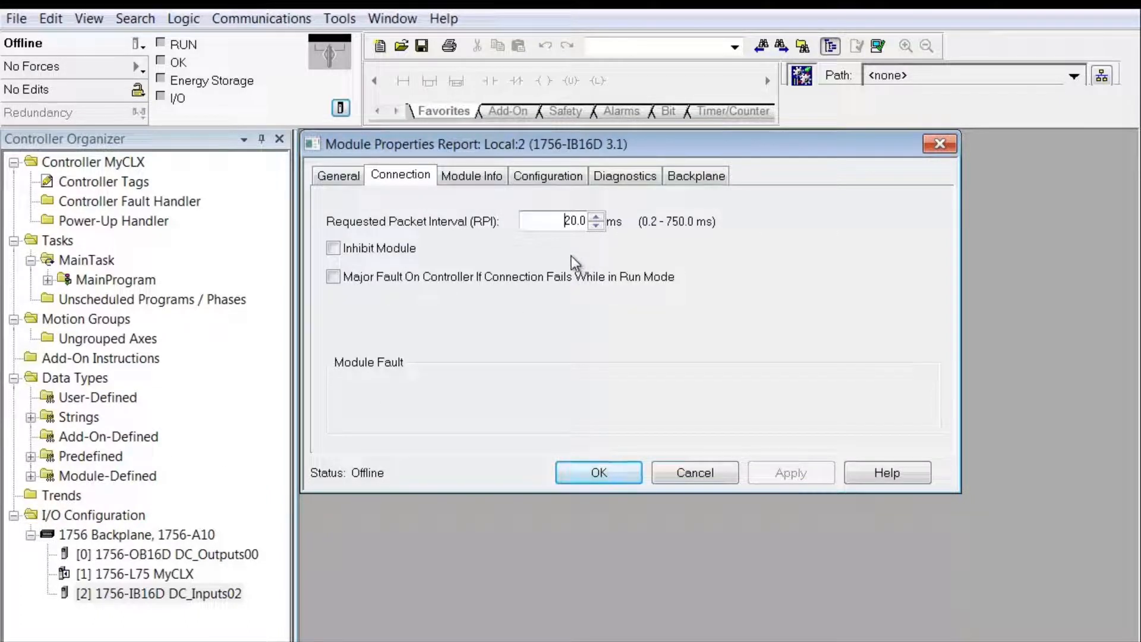
click(577, 177)
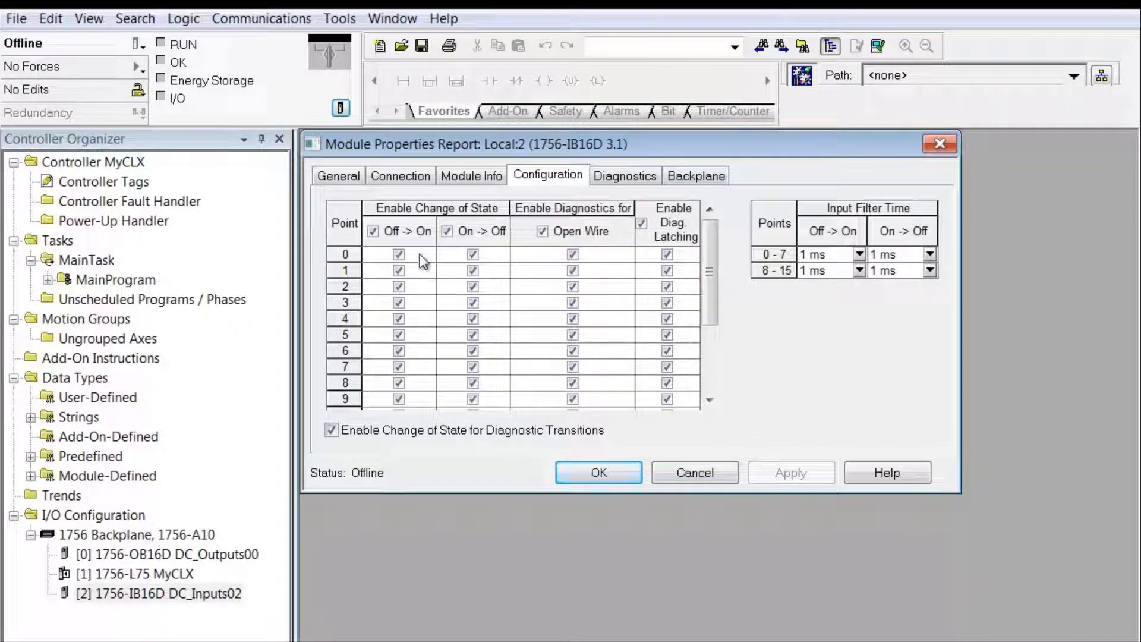
Disable change of state for all points except Off -> On at point 1 and On -> Off at point 3, and recheck the RPI setting.
click(373, 231)
click(447, 231)
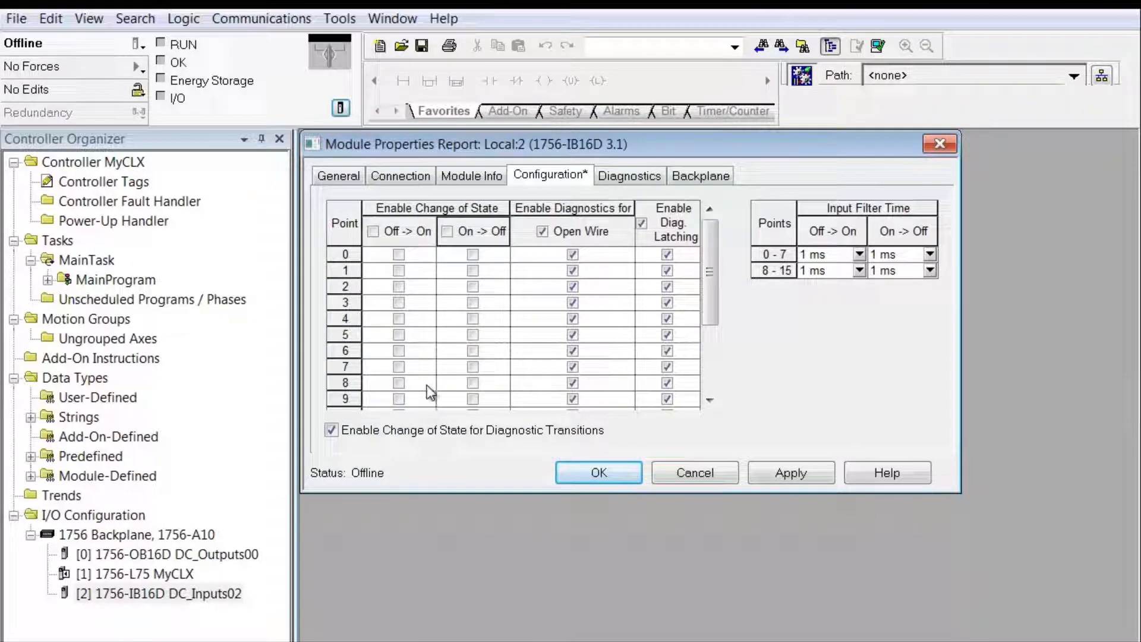
click(399, 270)
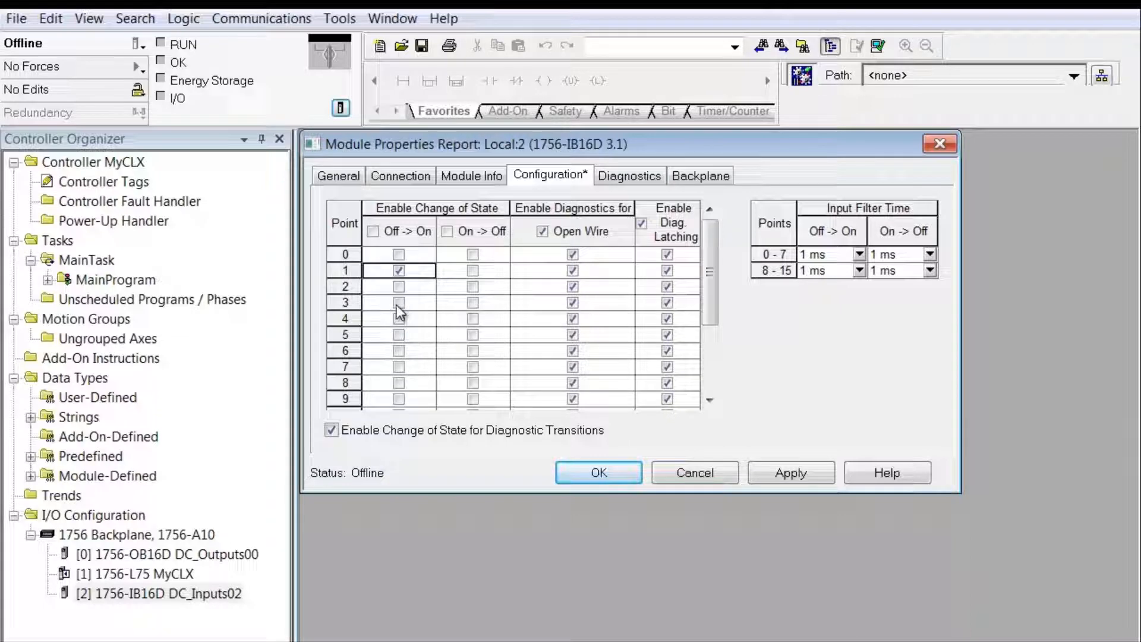
click(472, 303)
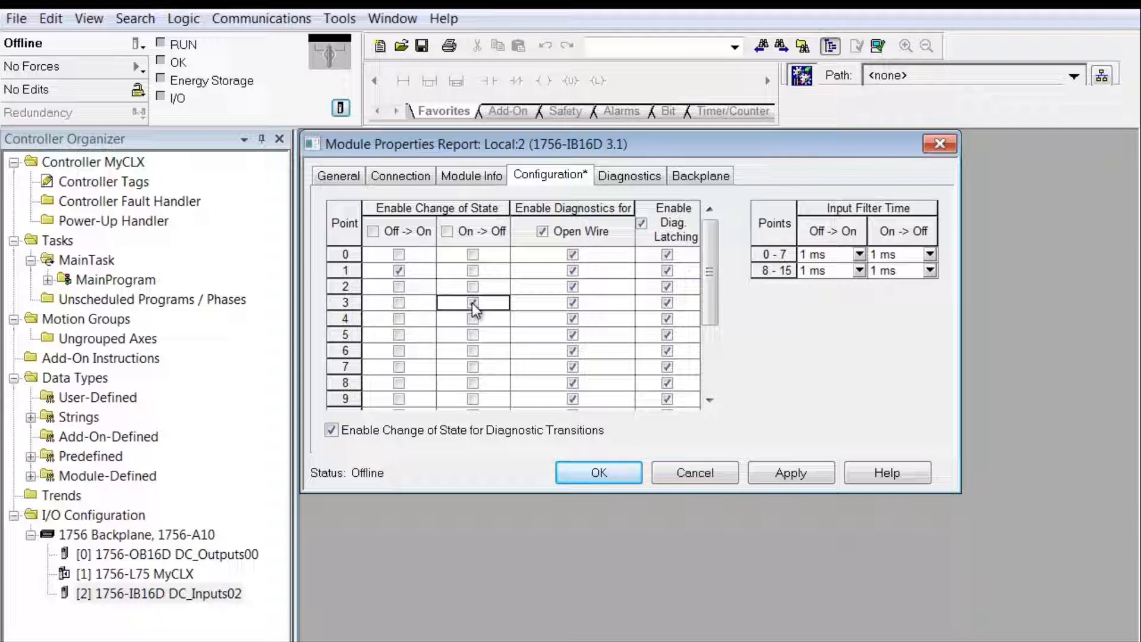
click(405, 180)
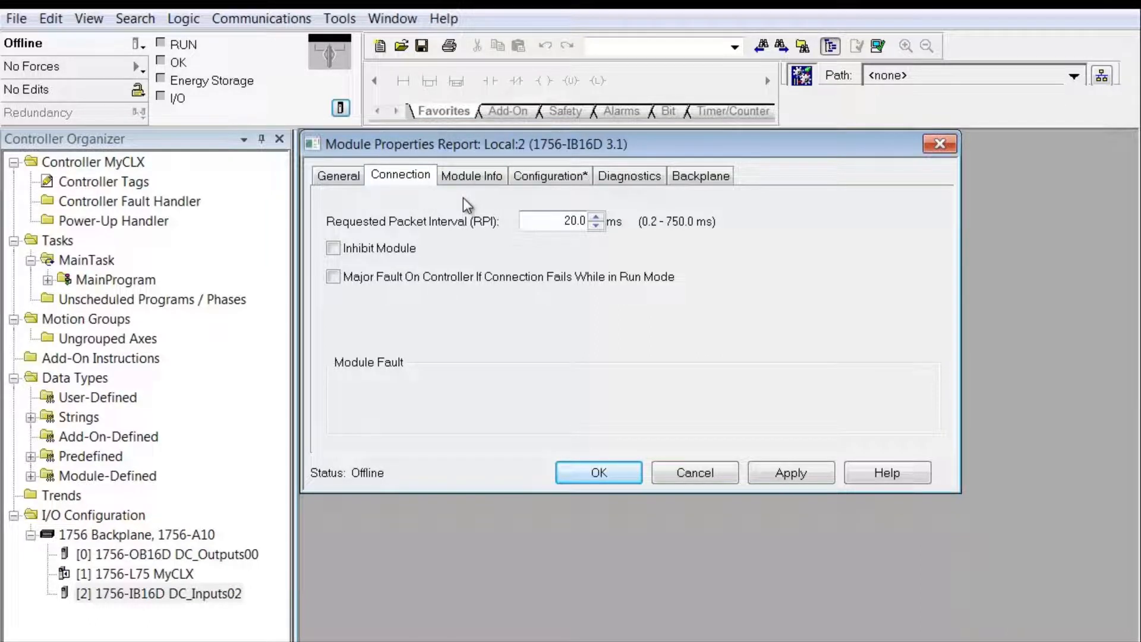
click(532, 176)
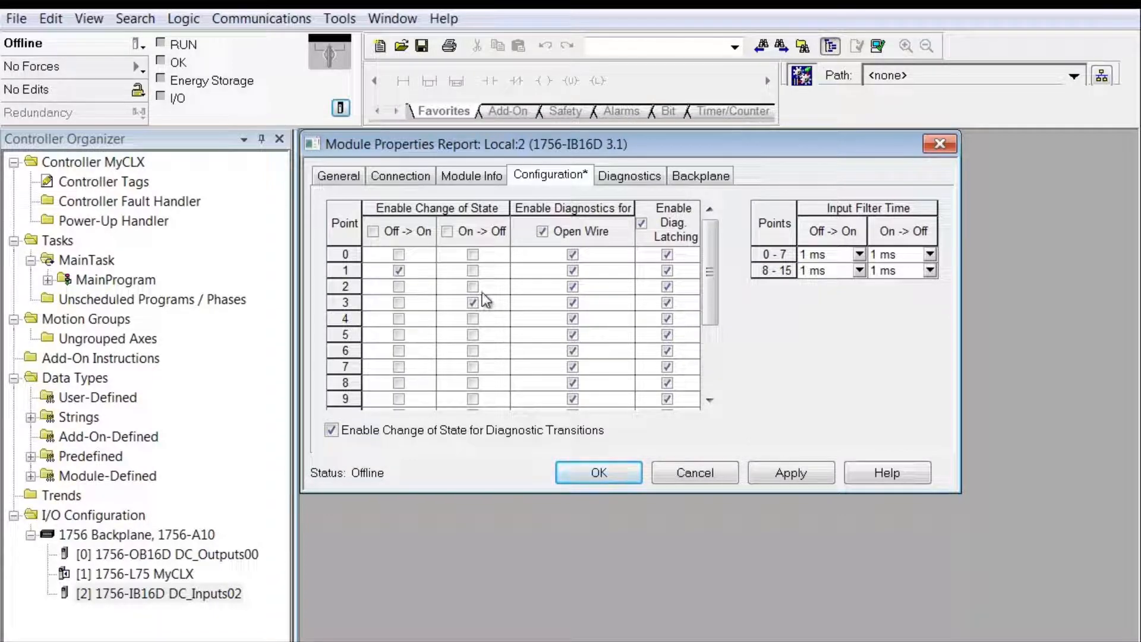
Toggle both change-of-state columns for all points, leaving Off -> On and On -> Off disabled for every point.
click(447, 231)
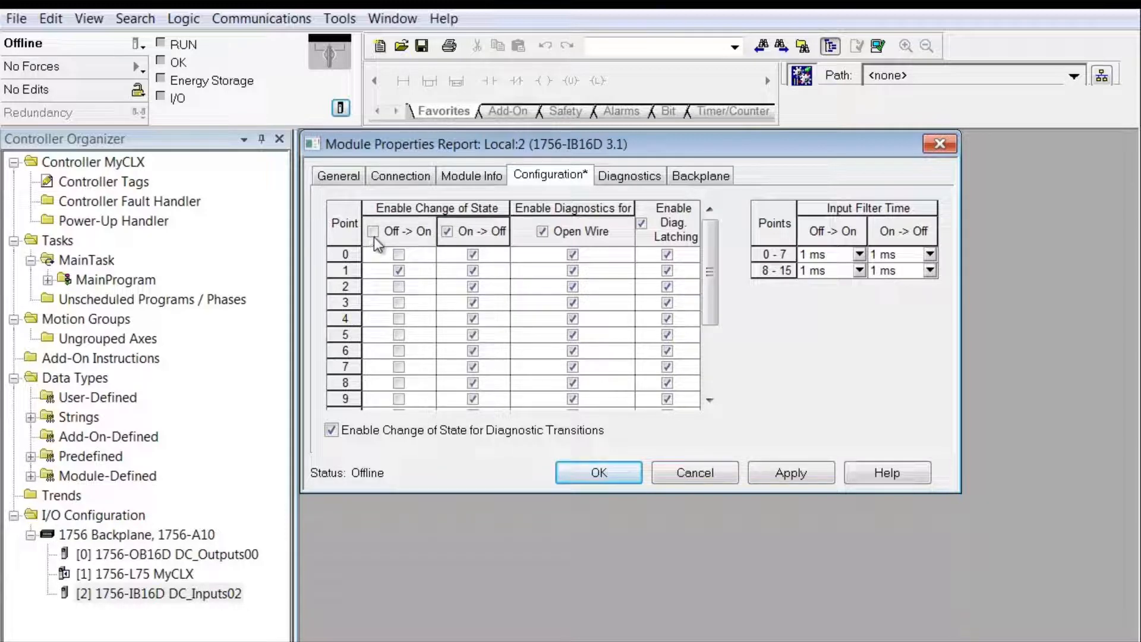
click(373, 233)
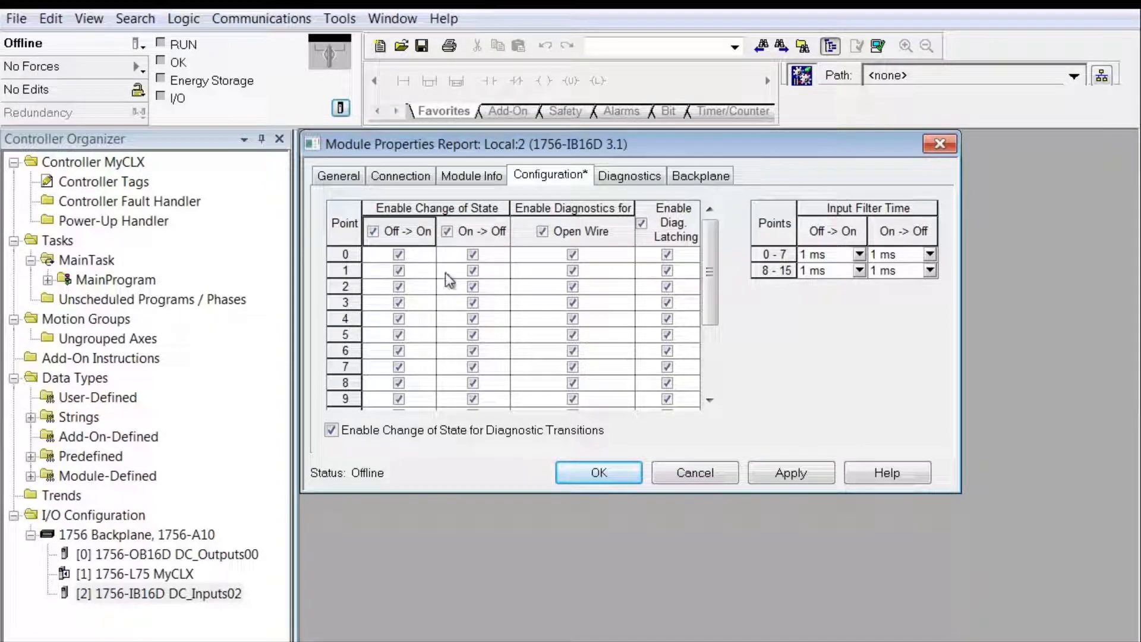
click(373, 232)
click(447, 231)
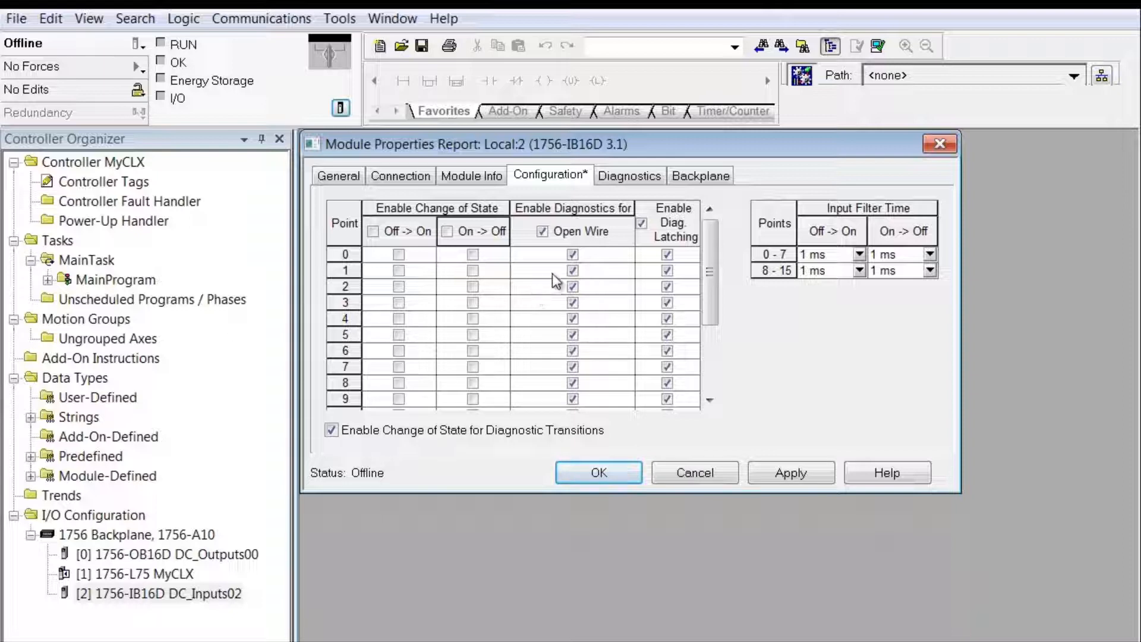
Disable open wire diagnostics and diagnostic latching for point 2.
click(572, 253)
click(573, 254)
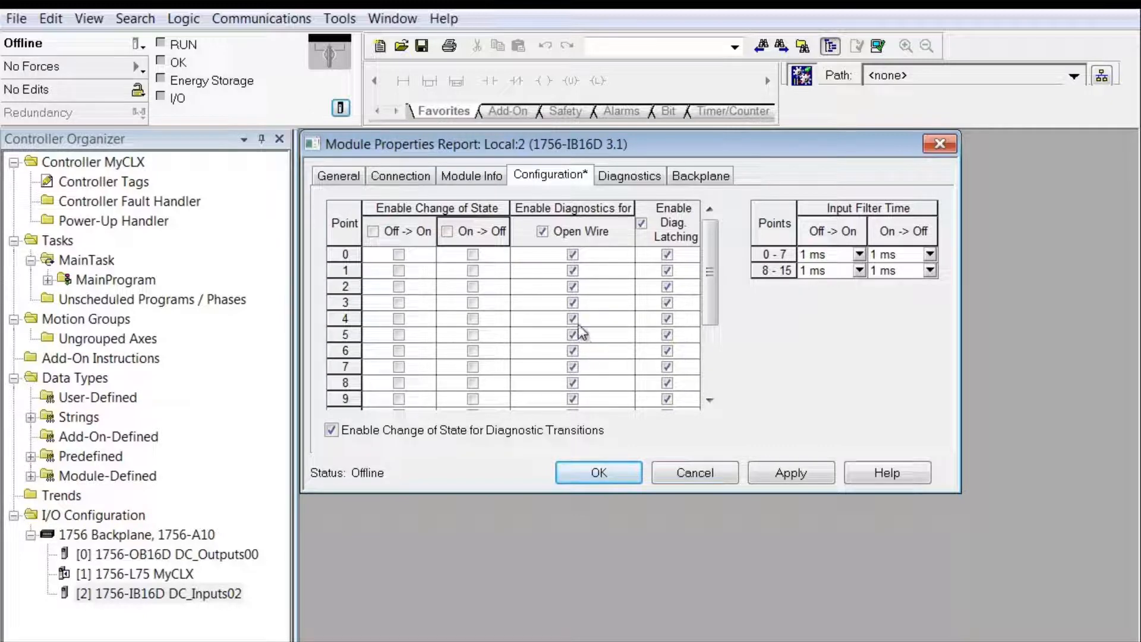
click(573, 288)
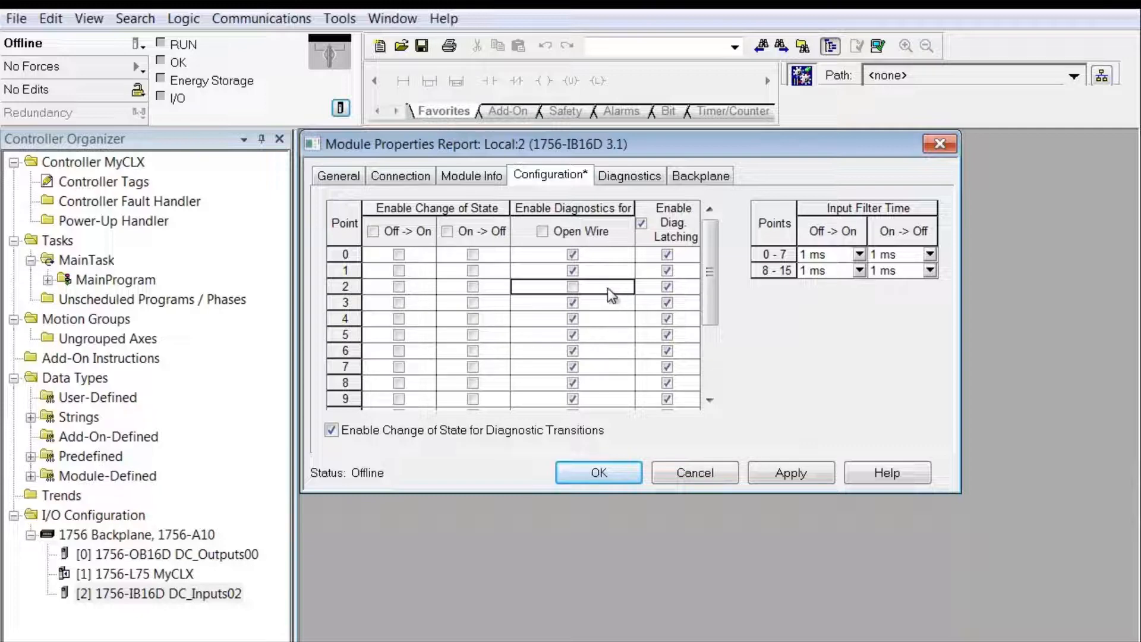
click(666, 287)
click(639, 179)
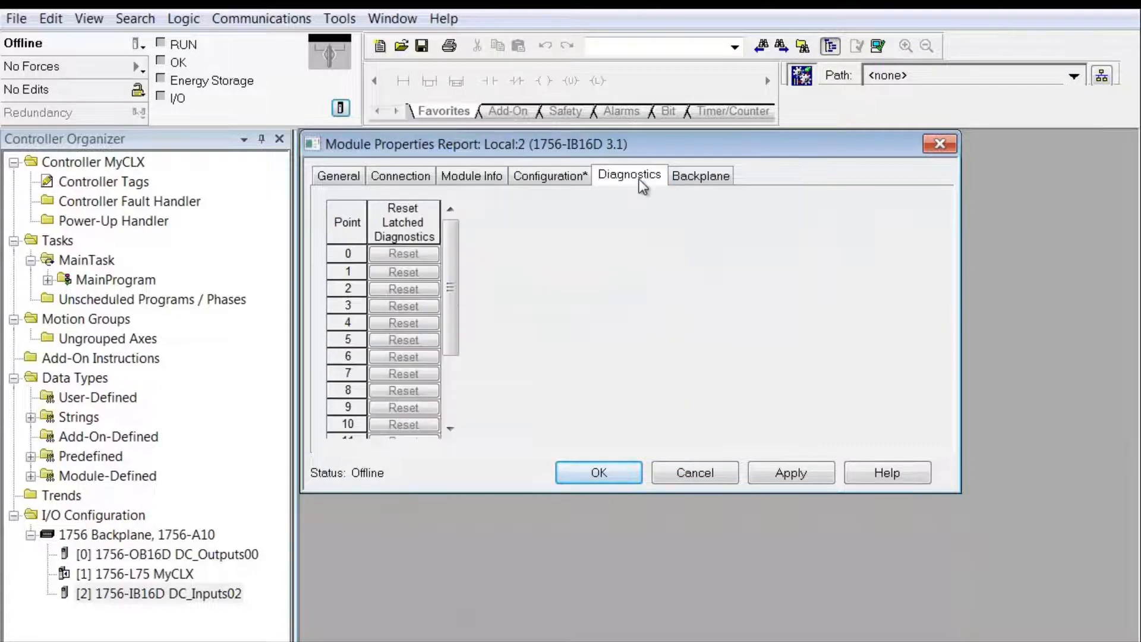
click(557, 180)
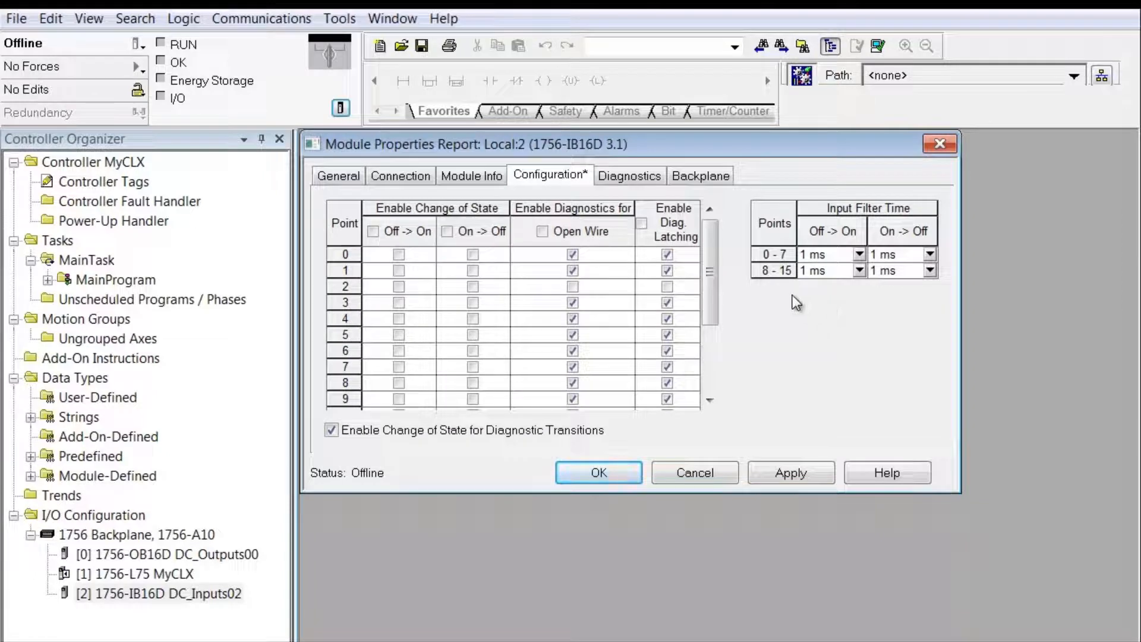
Check the available Off -> On input filter times for points 0-7 without choosing a different one.
click(859, 255)
click(858, 253)
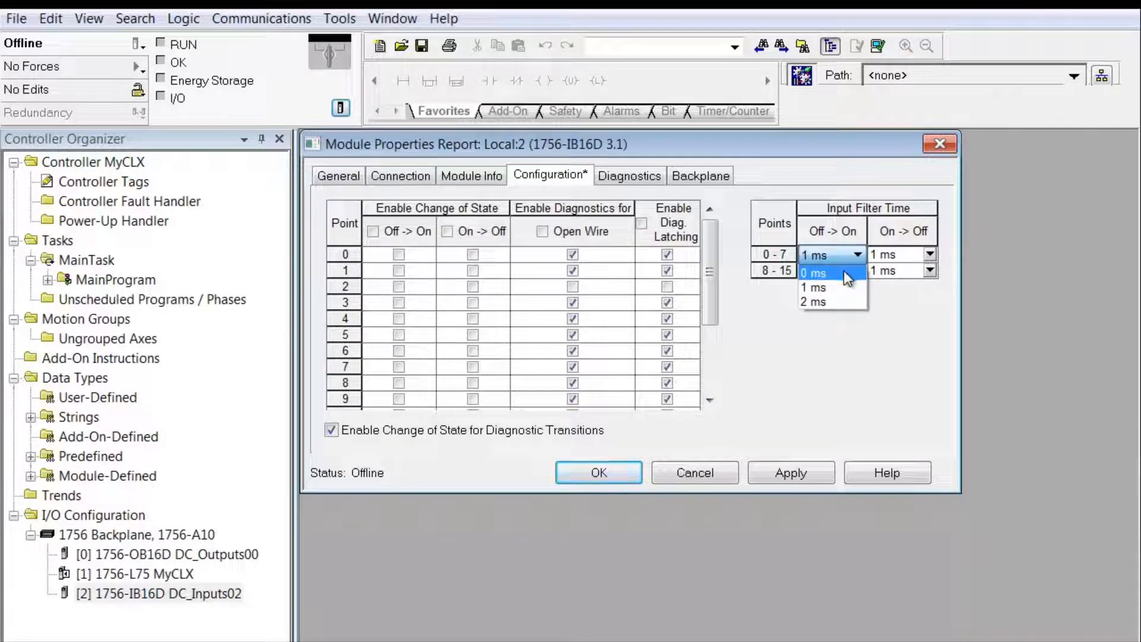
click(840, 315)
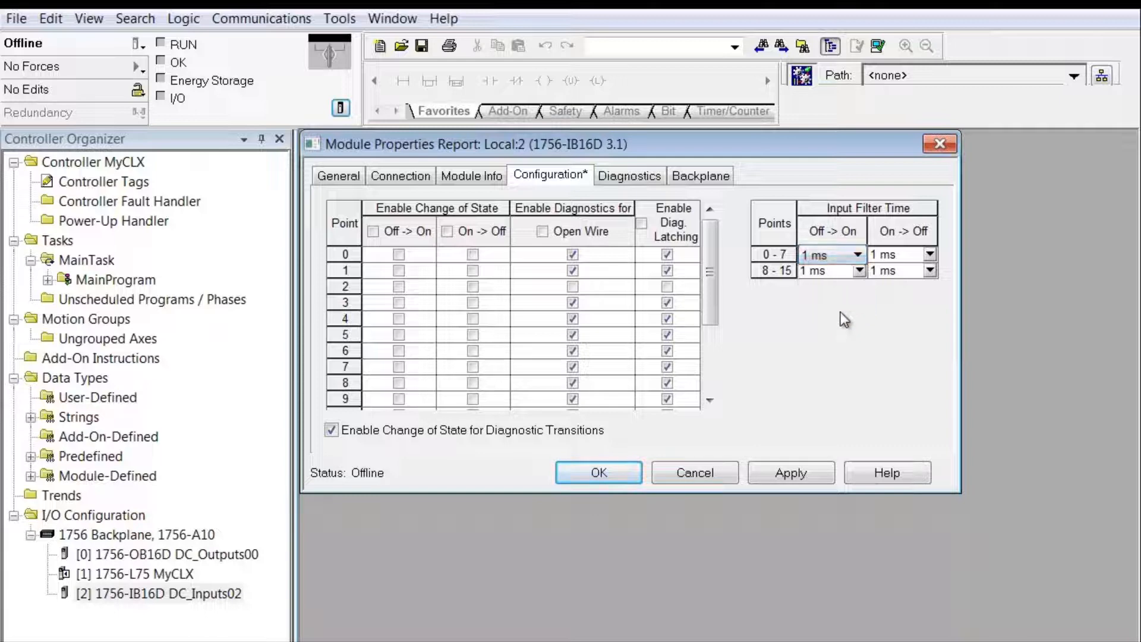
click(820, 259)
Review the latched-diagnostics reset options and backplane status of DC_Inputs02, and accept the module's settings.
click(632, 177)
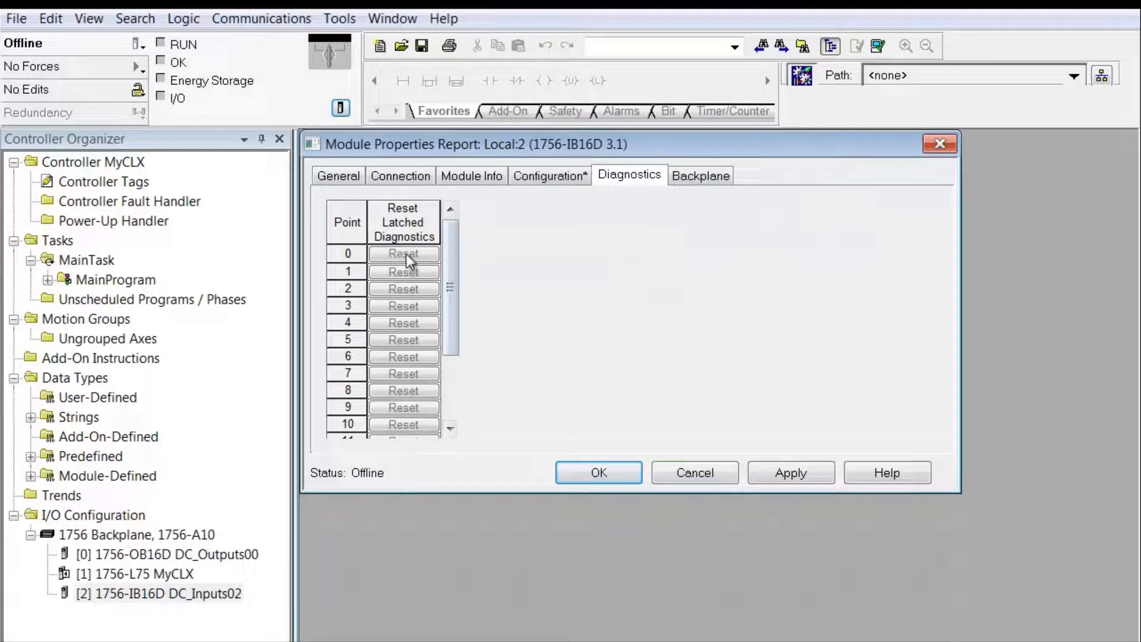
click(573, 178)
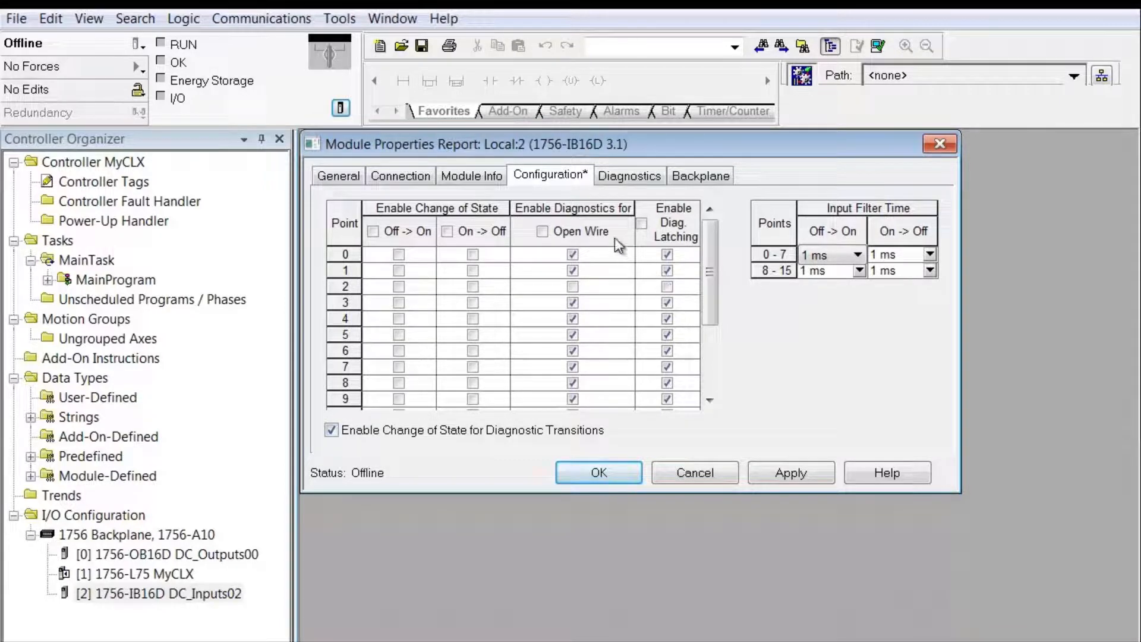
click(620, 179)
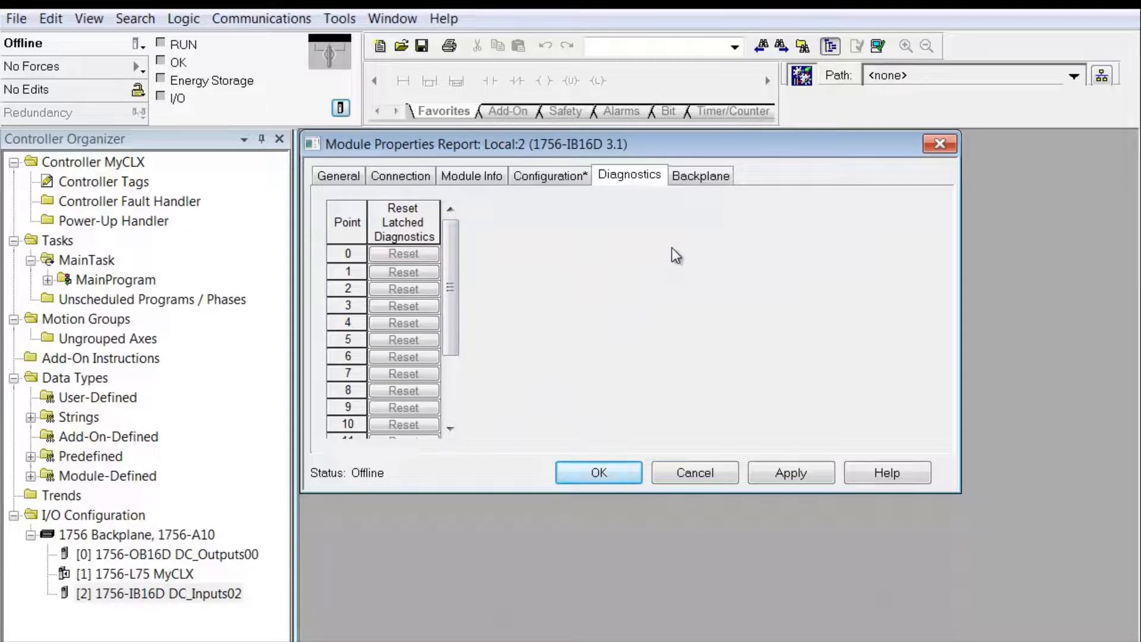
click(701, 174)
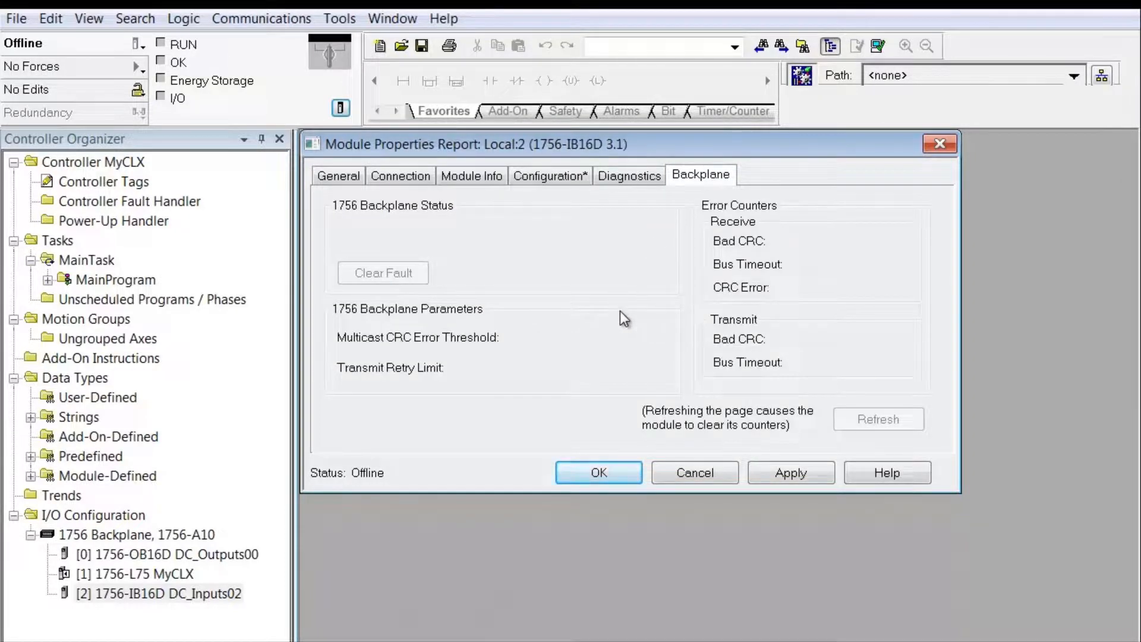
click(607, 475)
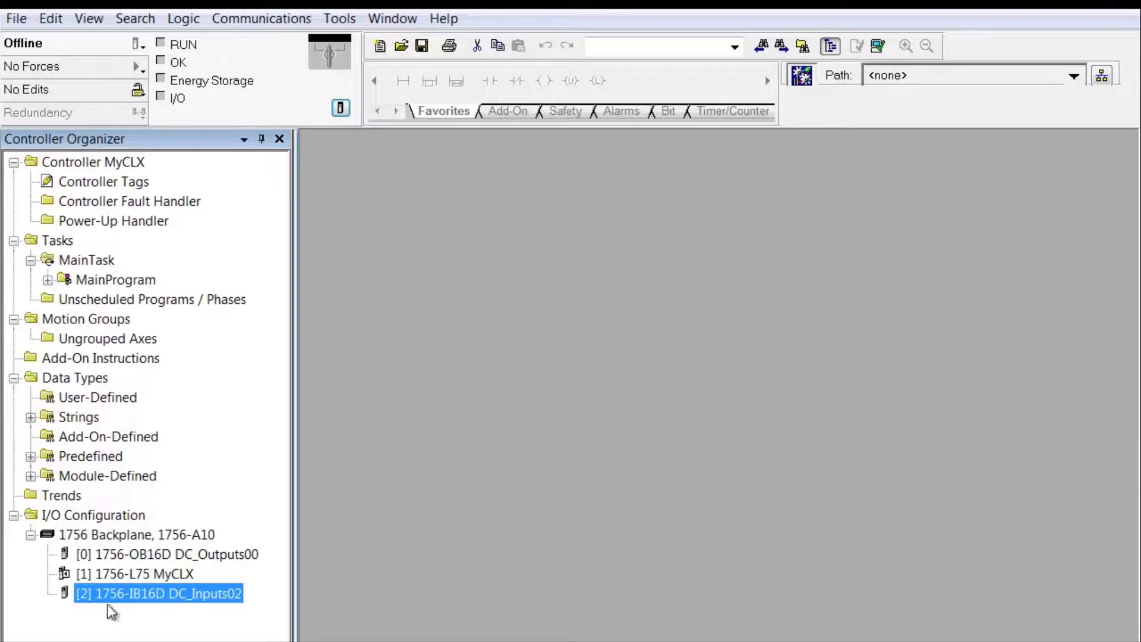
Examine the members of the module-defined data types AB:1756_DI_DC_Diag:I:0 and AB:1756_DI_DC_Diag:C:0, closing both definitions when done.
click(31, 476)
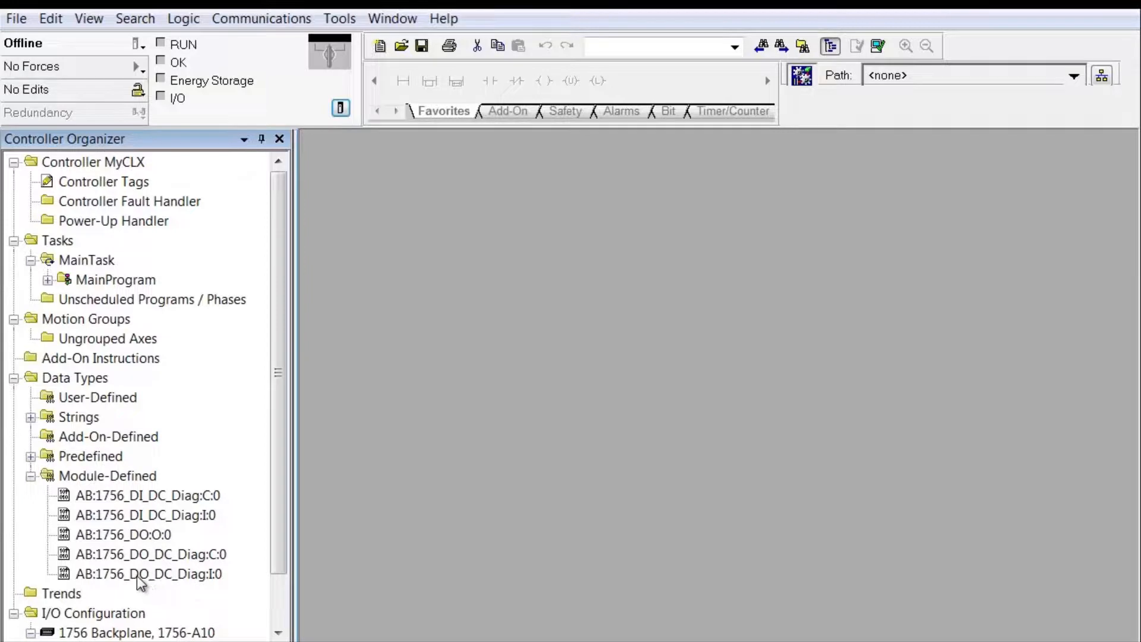
double_click(149, 515)
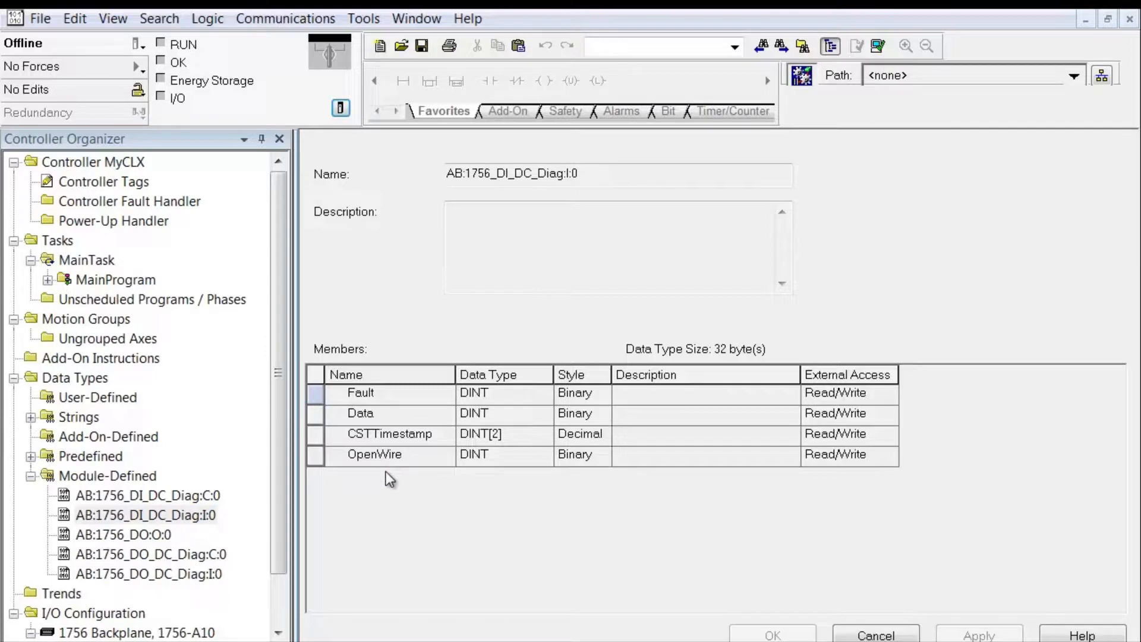
double_click(197, 494)
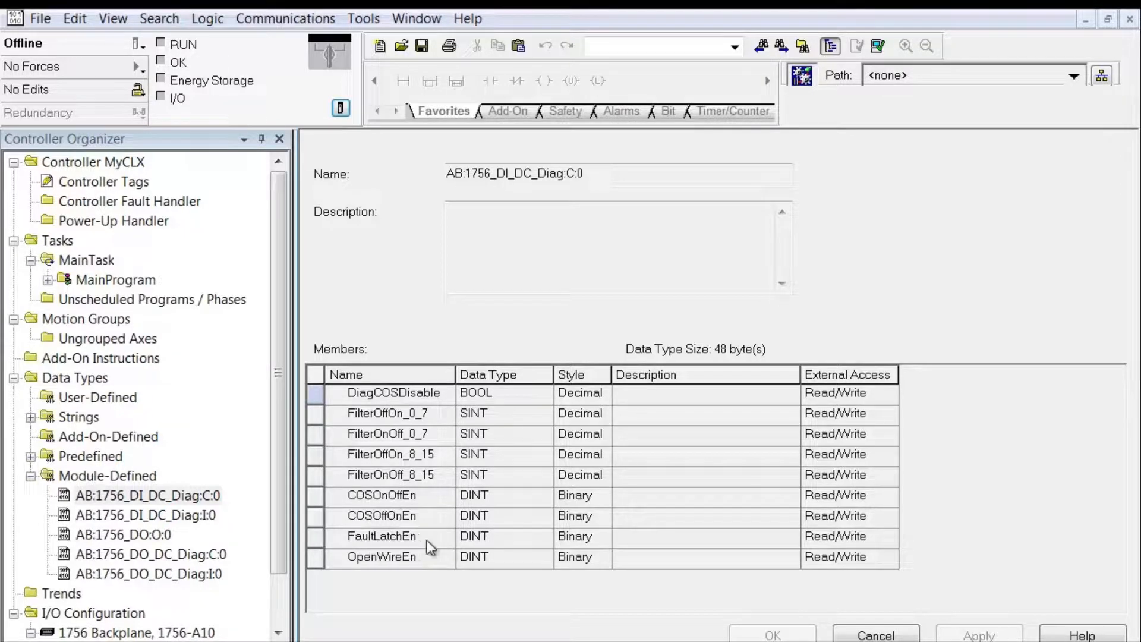
click(868, 628)
click(866, 627)
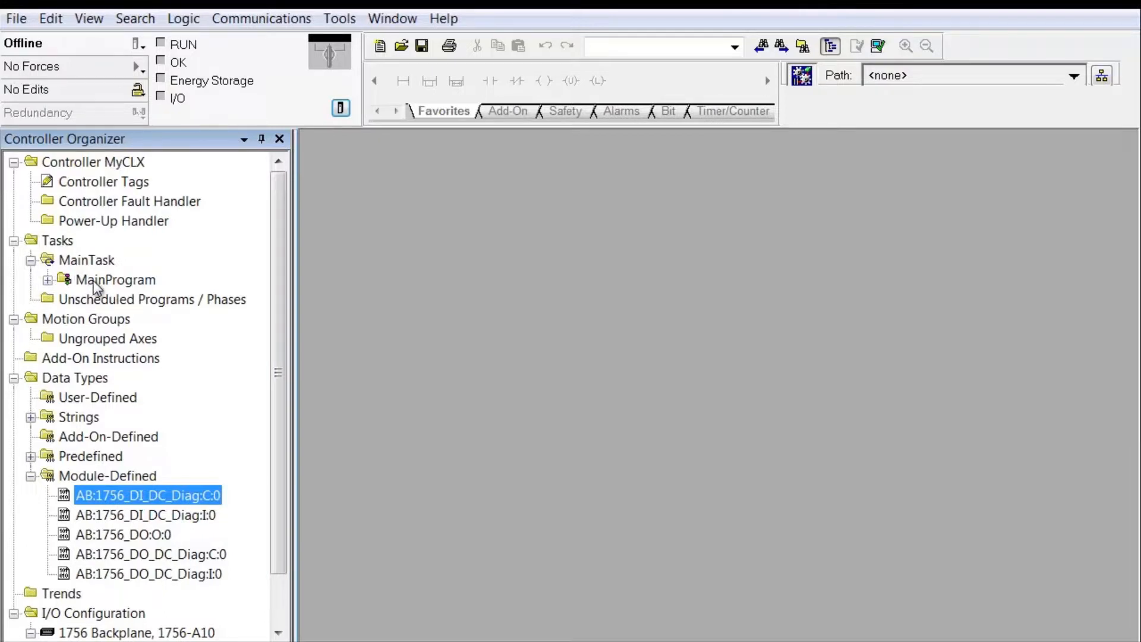
Expand MainProgram under MainTask to list its program tags and routines.
click(47, 280)
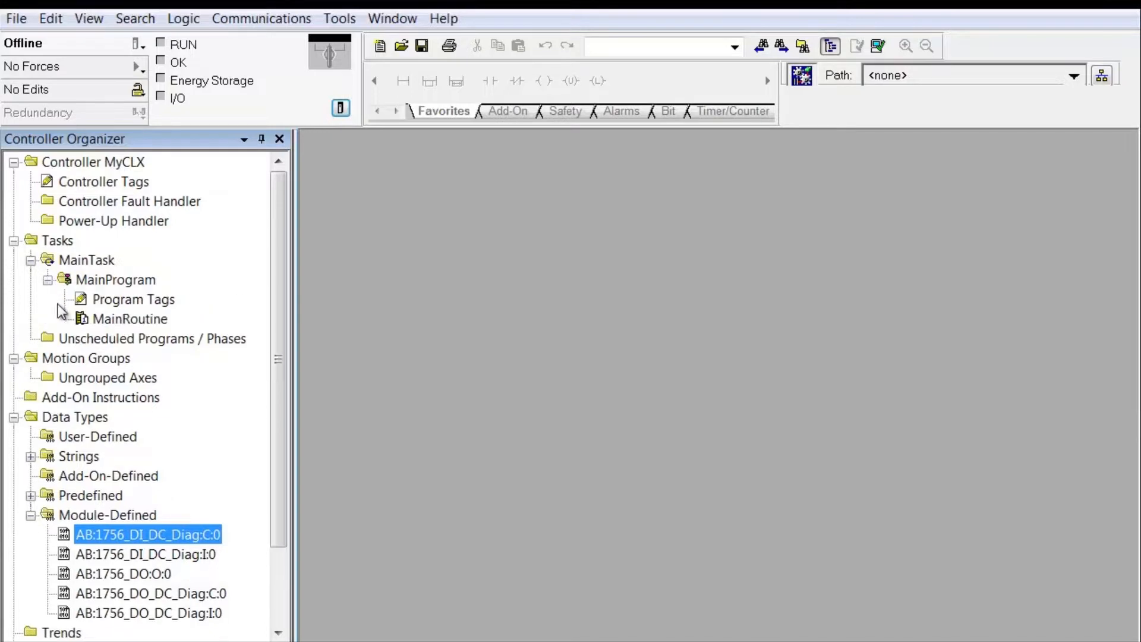